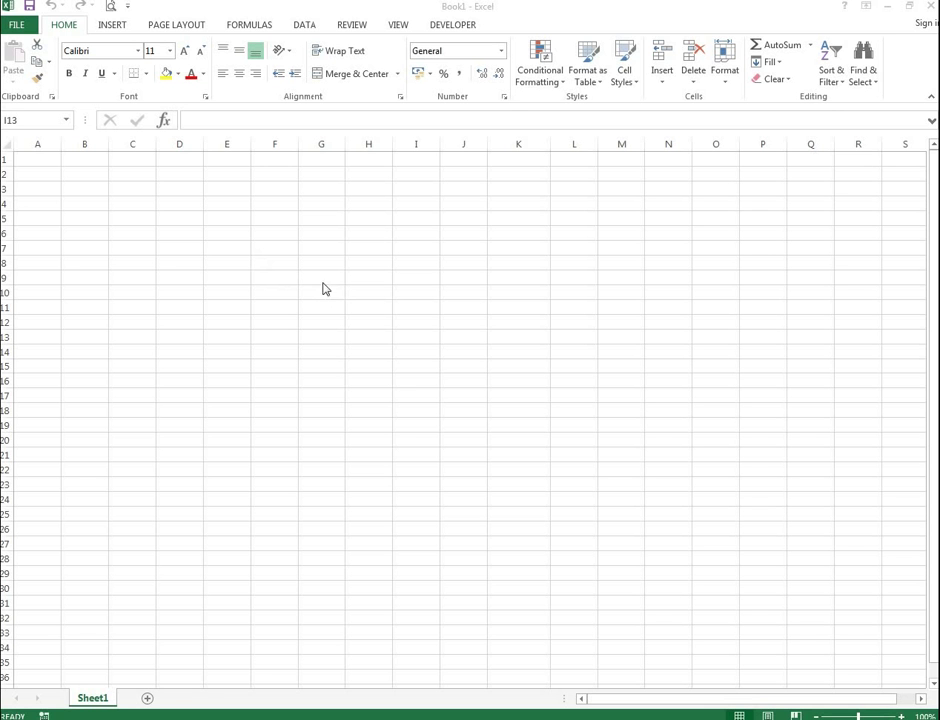
- Enter Apple, Pear, Banana, Peach, Cherry and Melon as a fruit list down cells A4 to A9
{"action": "left_click", "coordinate": [29, 203]}
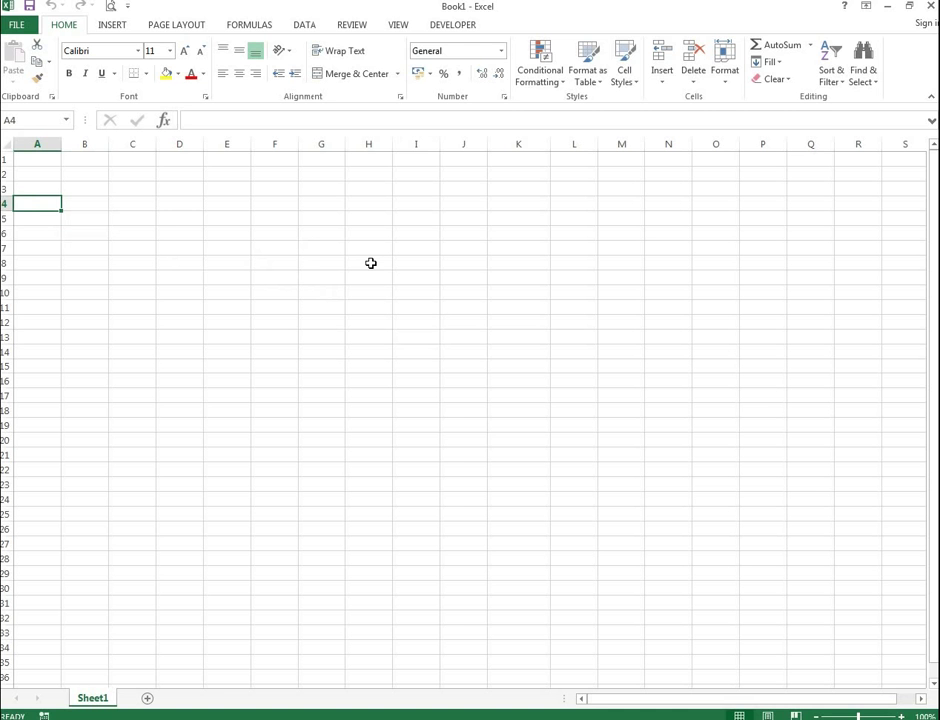
{"action": "type", "text": "Apple"}
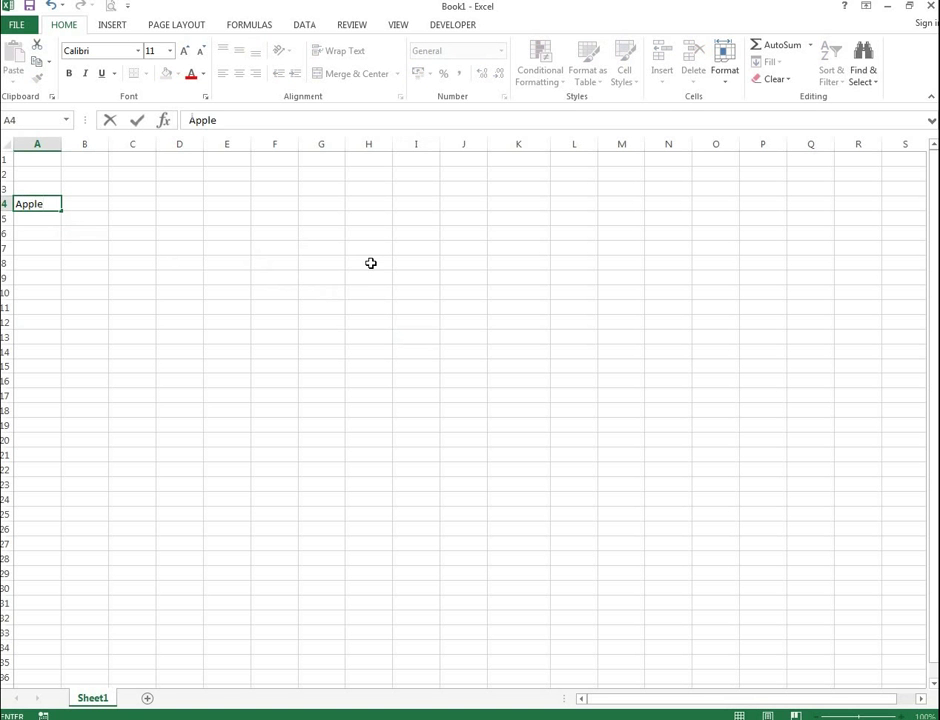
{"action": "key", "text": "Return"}
{"action": "type", "text": "Pear"}
{"action": "key", "text": "ctrl+Return"}
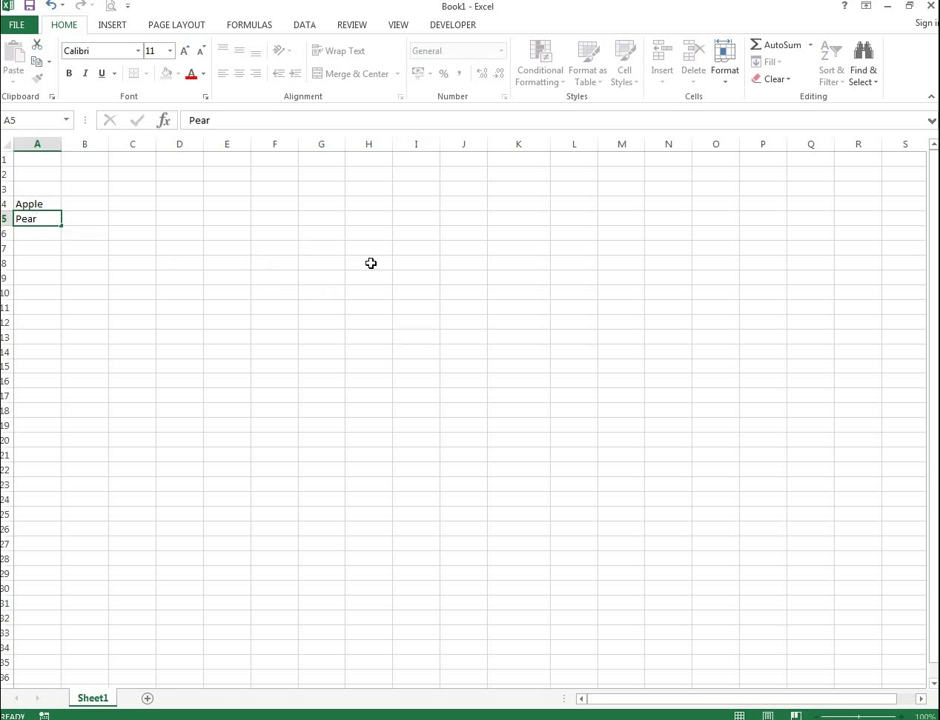
{"action": "key", "text": "Return"}
{"action": "type", "text": "Banana"}
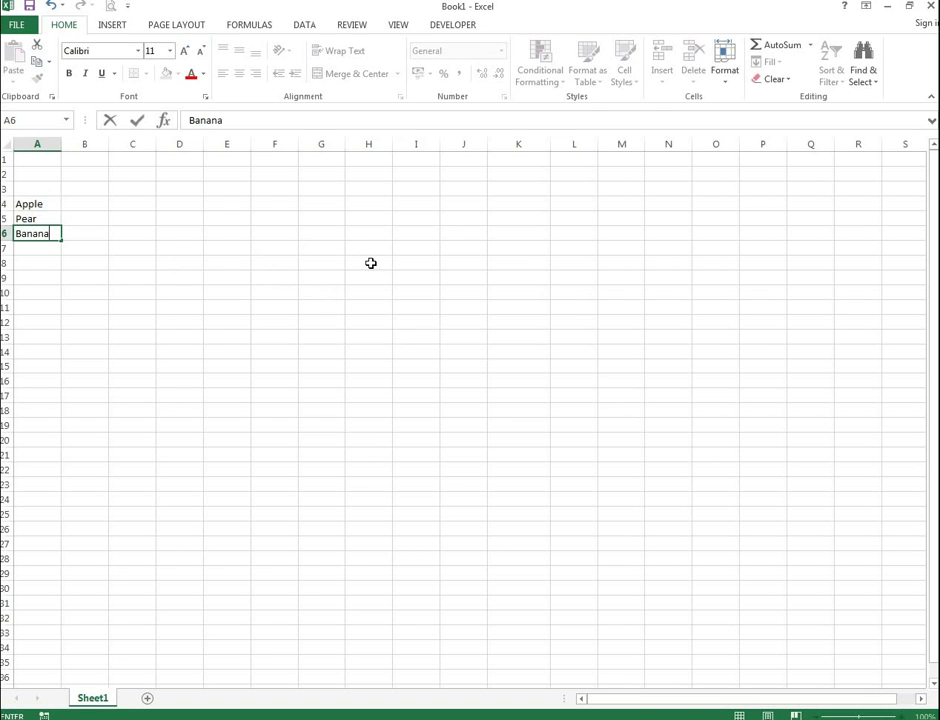
{"action": "key", "text": "Return"}
{"action": "type", "text": "Peach"}
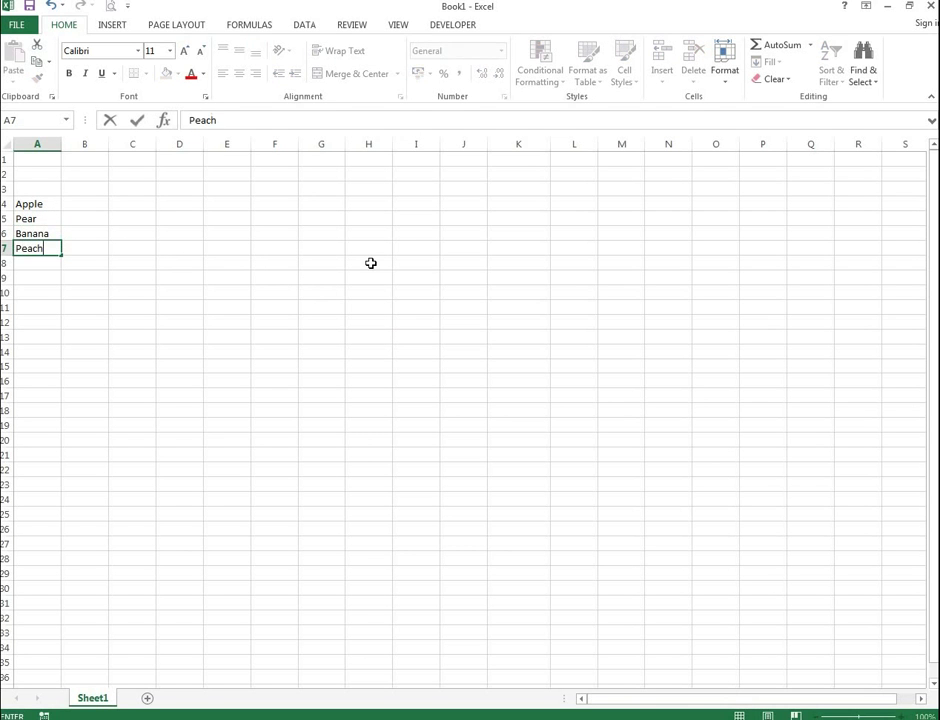
{"action": "key", "text": "Return"}
{"action": "type", "text": "Che"}
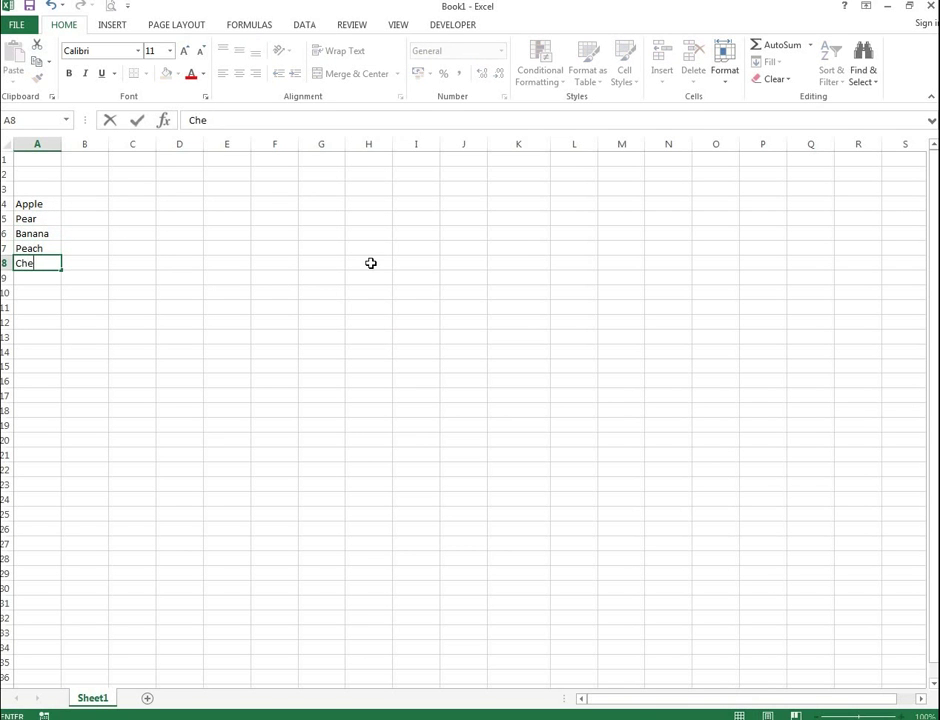
{"action": "type", "text": "rry"}
{"action": "key", "text": "Return"}
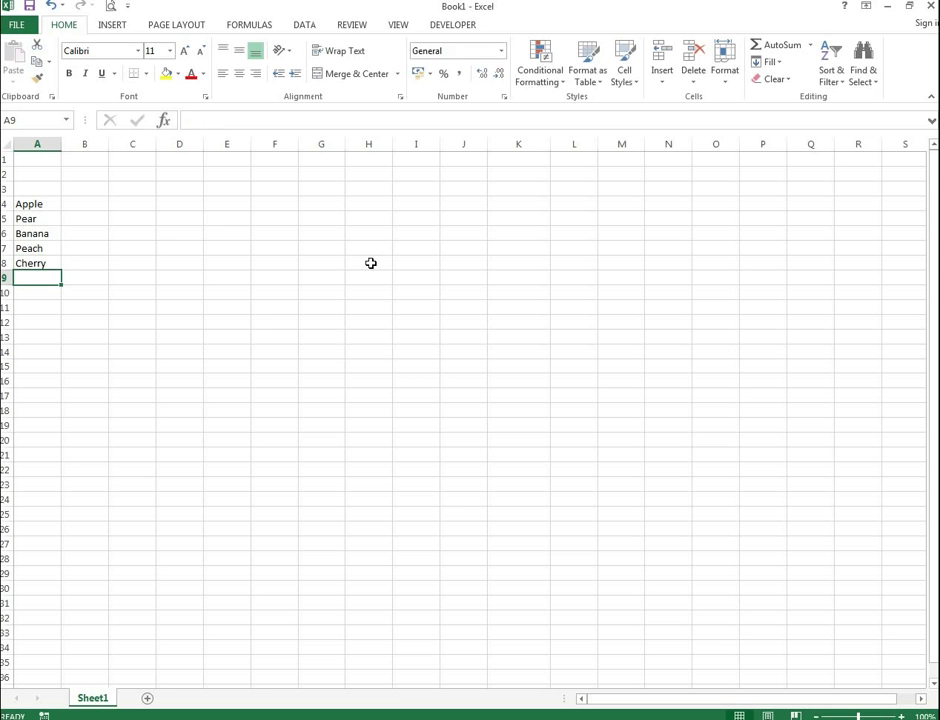
{"action": "type", "text": "Melon"}
{"action": "key", "text": "Return"}
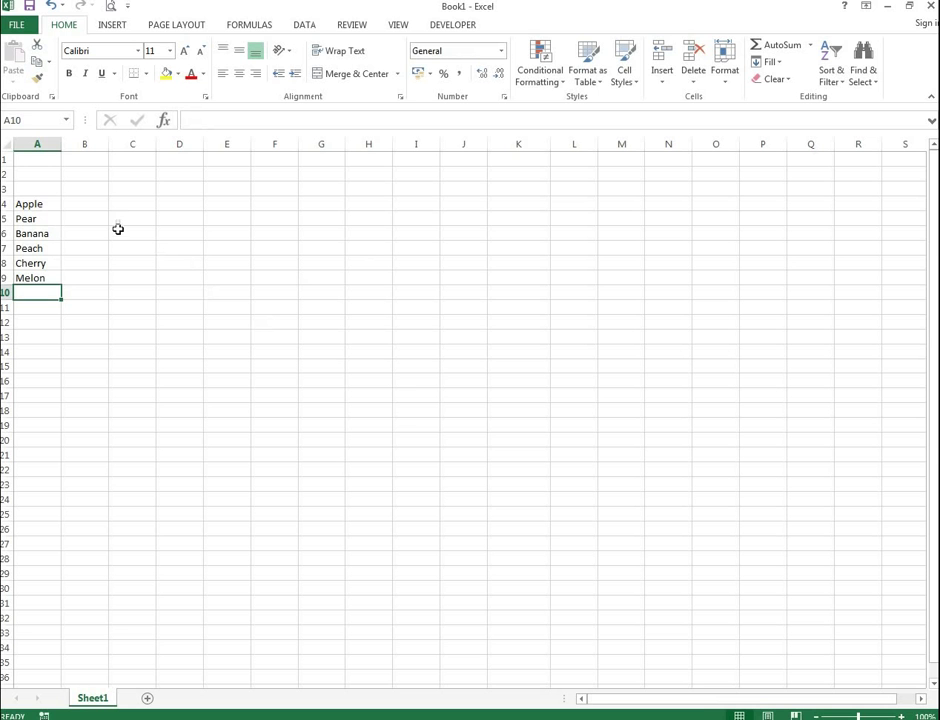
- Define the workbook-scoped name Fruit_lunch_List for the fruit cells A4:A9
{"action": "left_click_drag", "start_coordinate": [44, 205], "coordinate": [42, 277]}
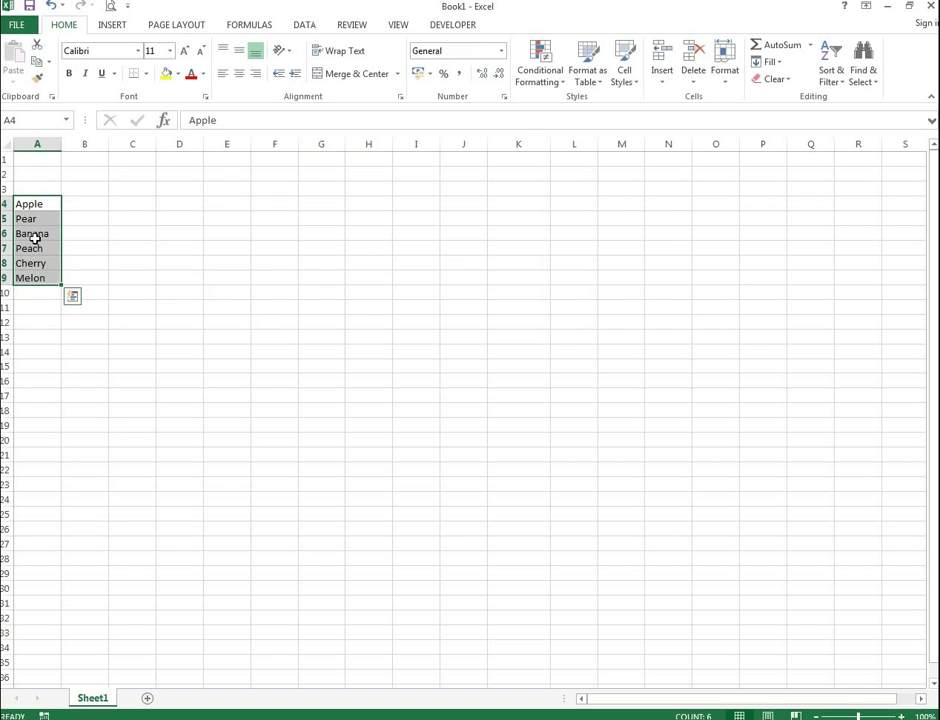
{"action": "right_click", "coordinate": [36, 240]}
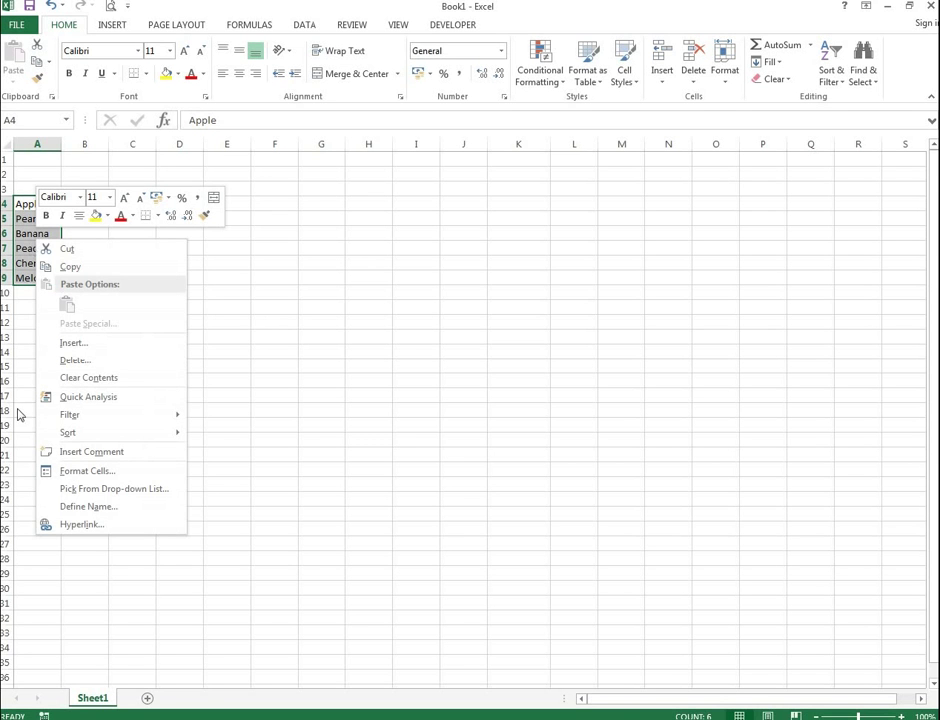
{"action": "left_click", "coordinate": [87, 508]}
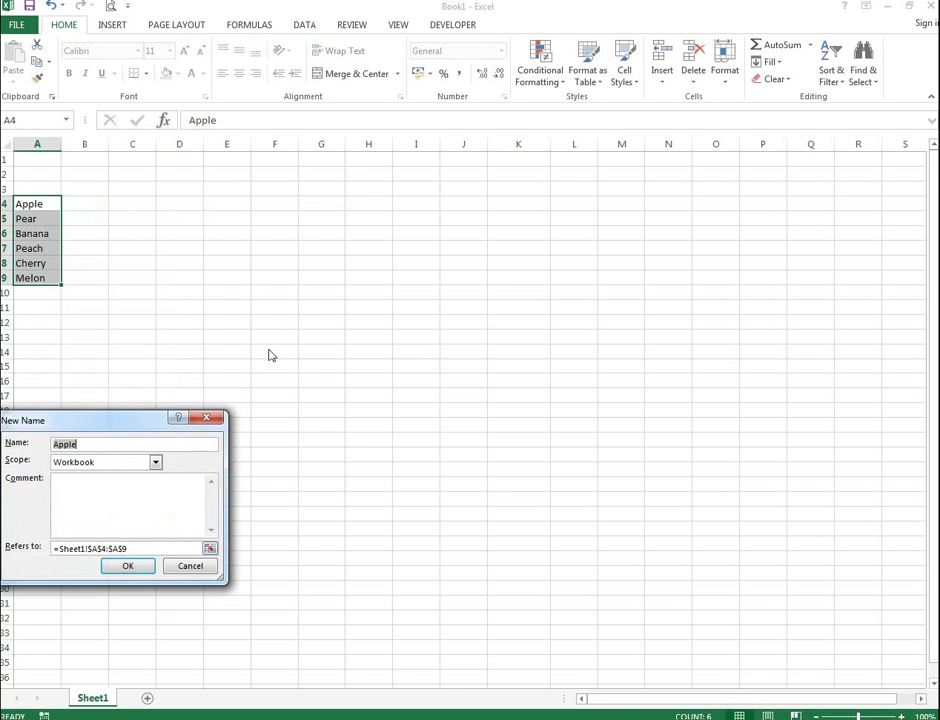
{"action": "left_click_drag", "start_coordinate": [130, 420], "coordinate": [512, 228]}
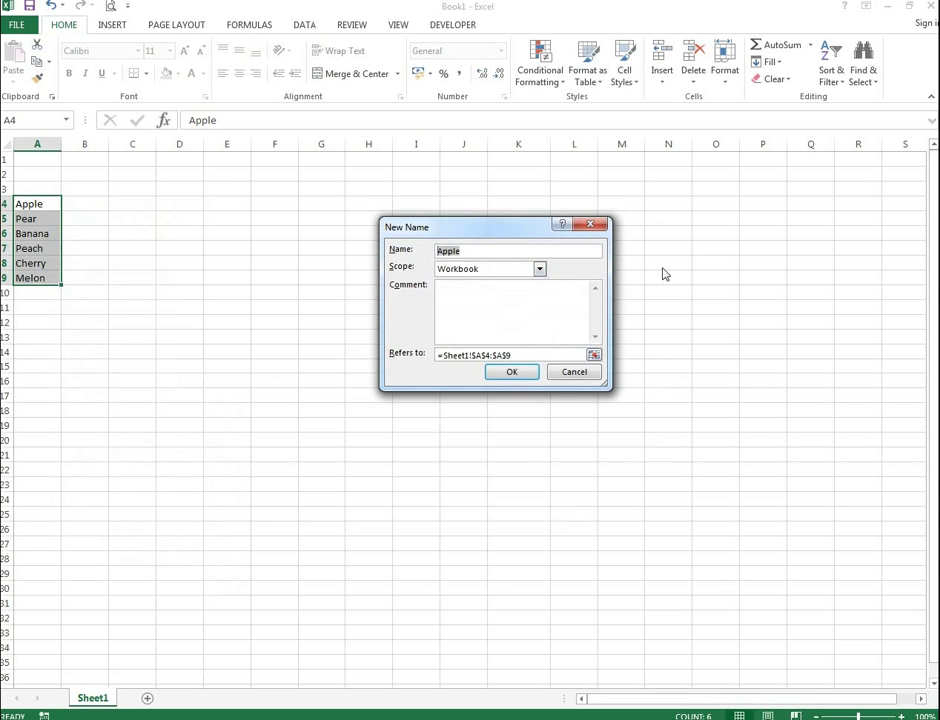
{"action": "type", "text": "Fruit_lunch_List"}
{"action": "left_click_drag", "start_coordinate": [508, 228], "coordinate": [487, 176]}
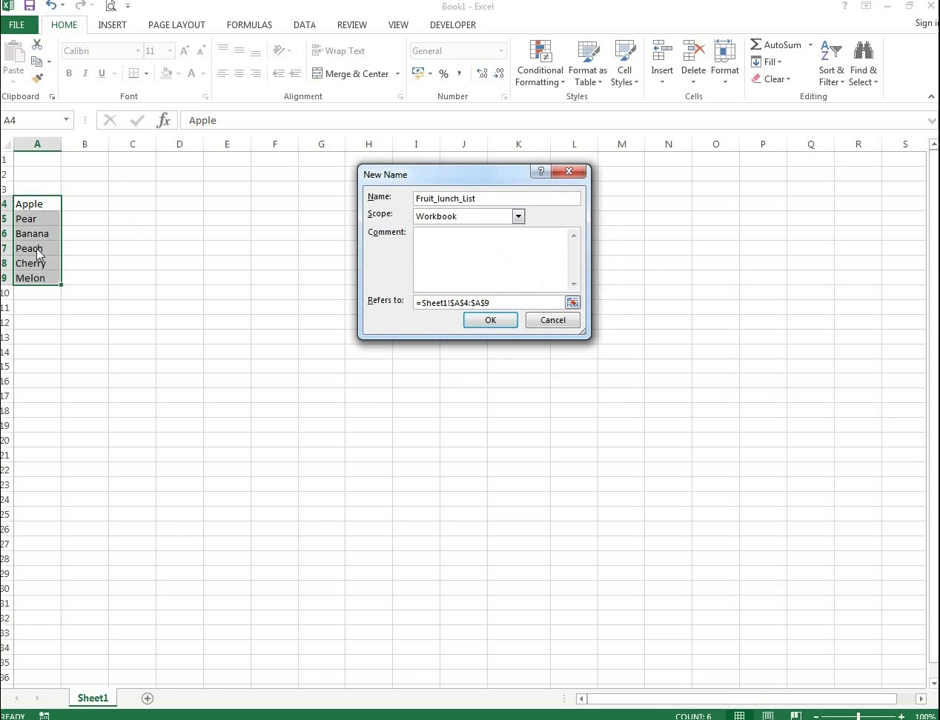
{"action": "left_click", "coordinate": [490, 321]}
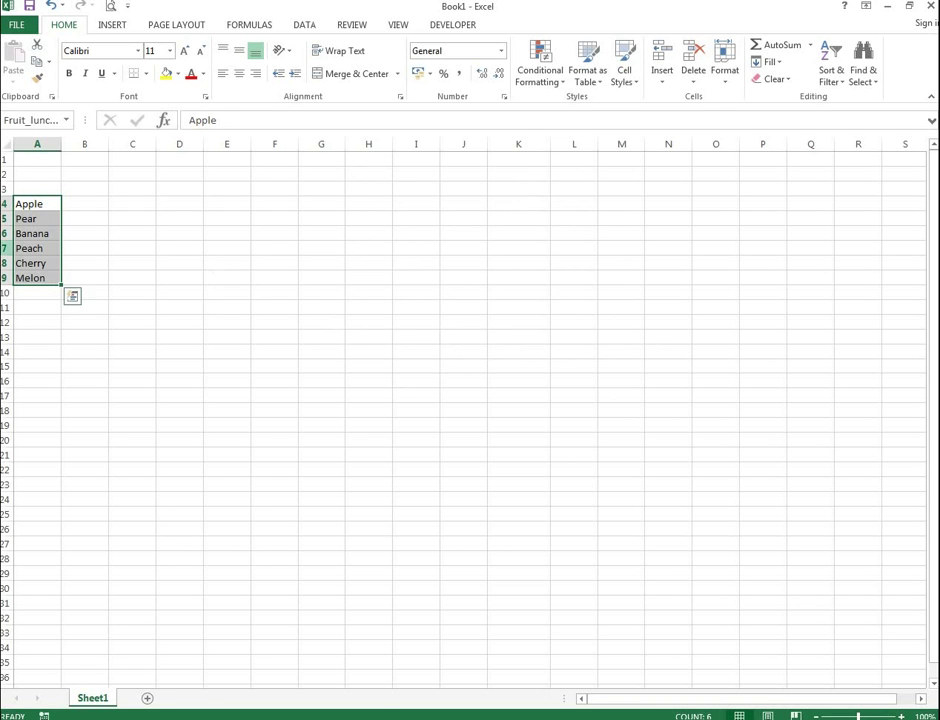
- Check the defined name by moving to empty cell Q13 and jumping back to the Fruit_lunch_List range
{"action": "left_click", "coordinate": [45, 121]}
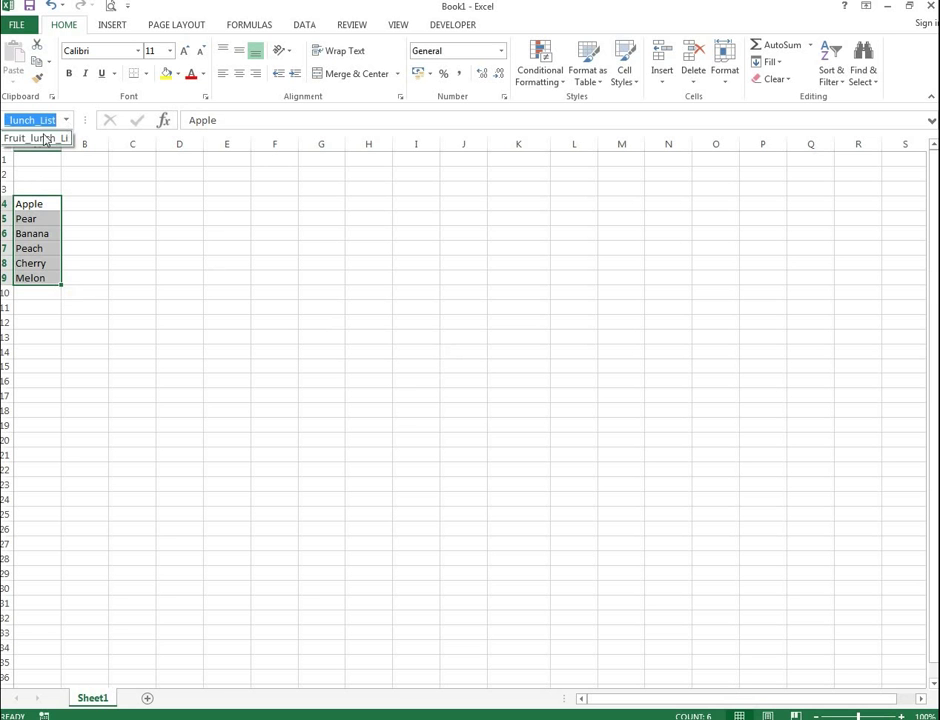
{"action": "key", "text": "Return"}
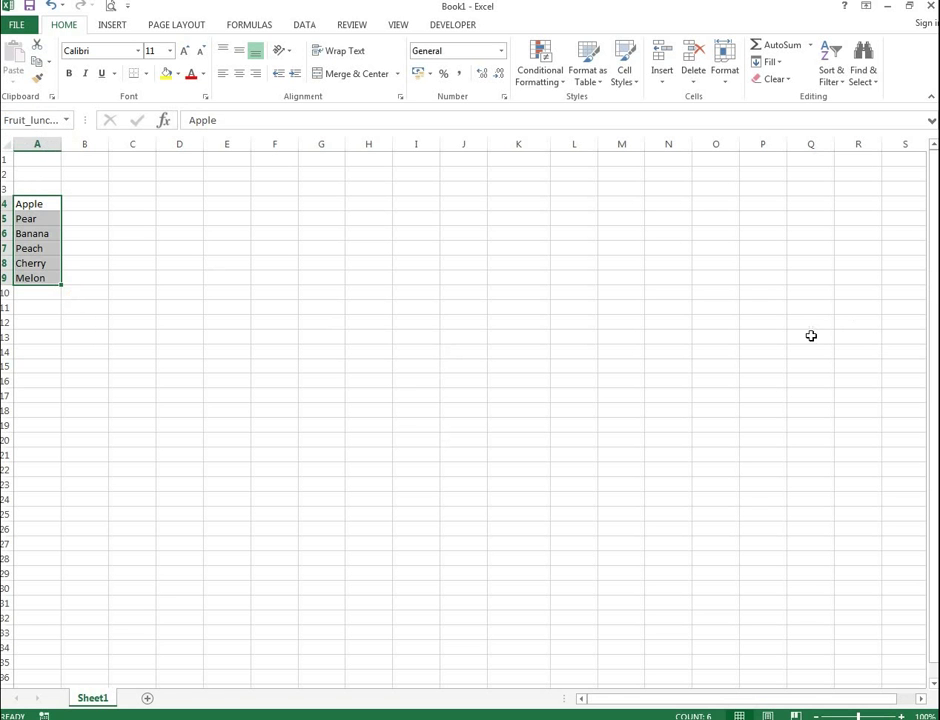
{"action": "left_click", "coordinate": [811, 336]}
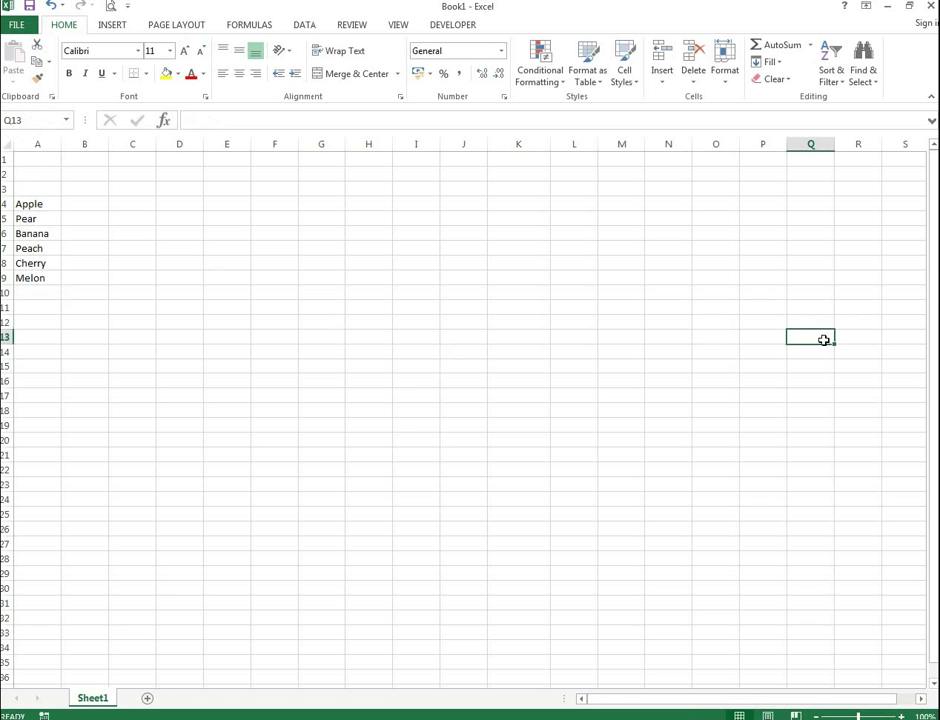
{"action": "left_click", "coordinate": [67, 121]}
{"action": "left_click", "coordinate": [44, 139]}
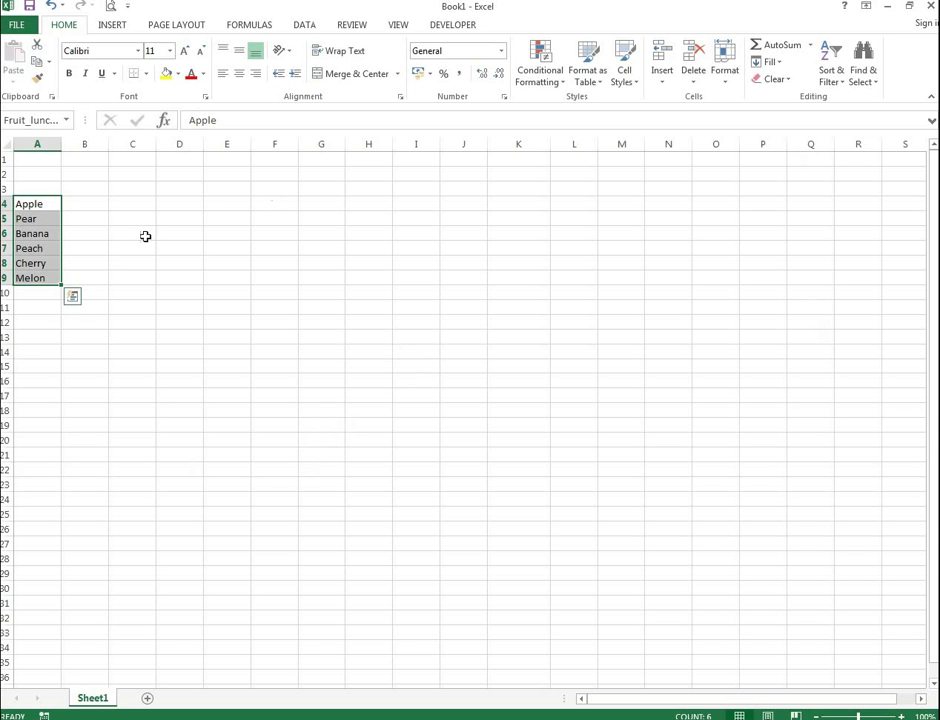
- Enter the heading "Choose Fruit" in cell K3 and make it bold and underlined
{"action": "left_click", "coordinate": [510, 190]}
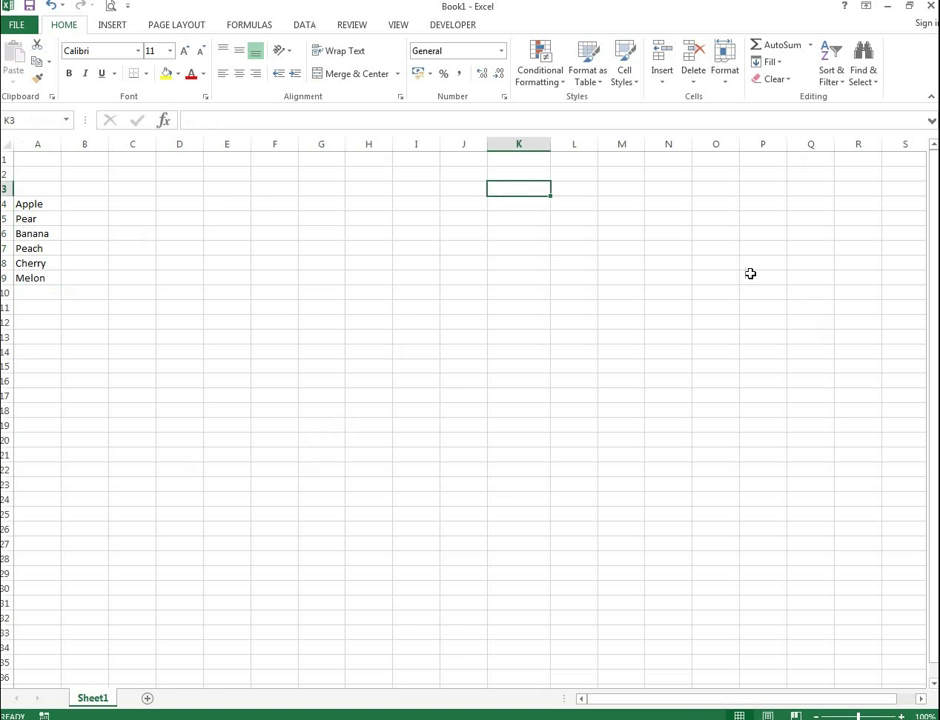
{"action": "type", "text": "Cho"}
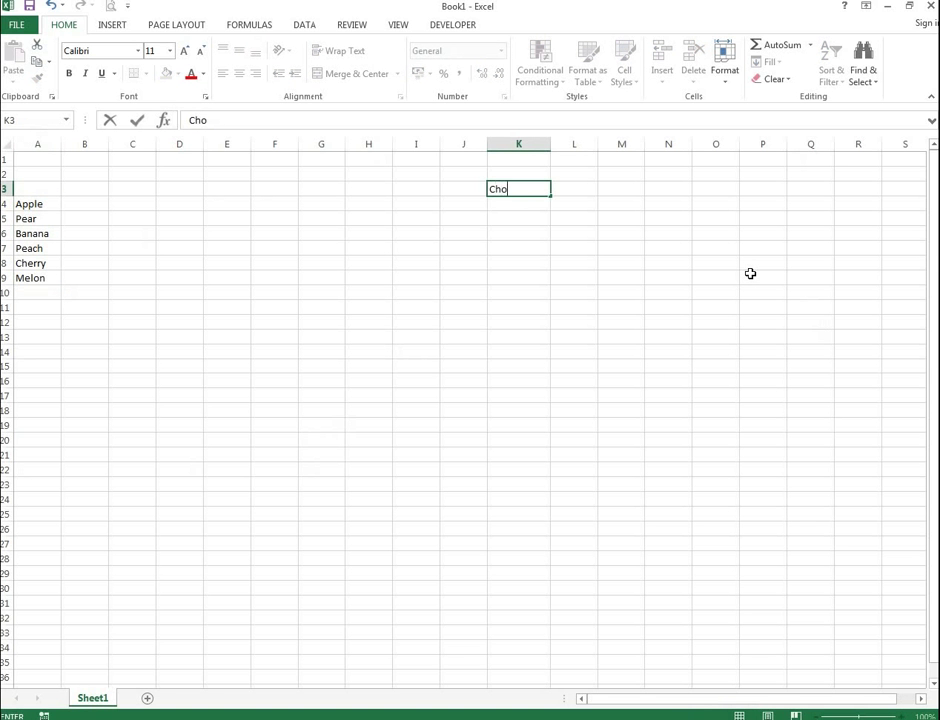
{"action": "type", "text": "ose Fruit"}
{"action": "key", "text": "Return"}
{"action": "left_click", "coordinate": [531, 189]}
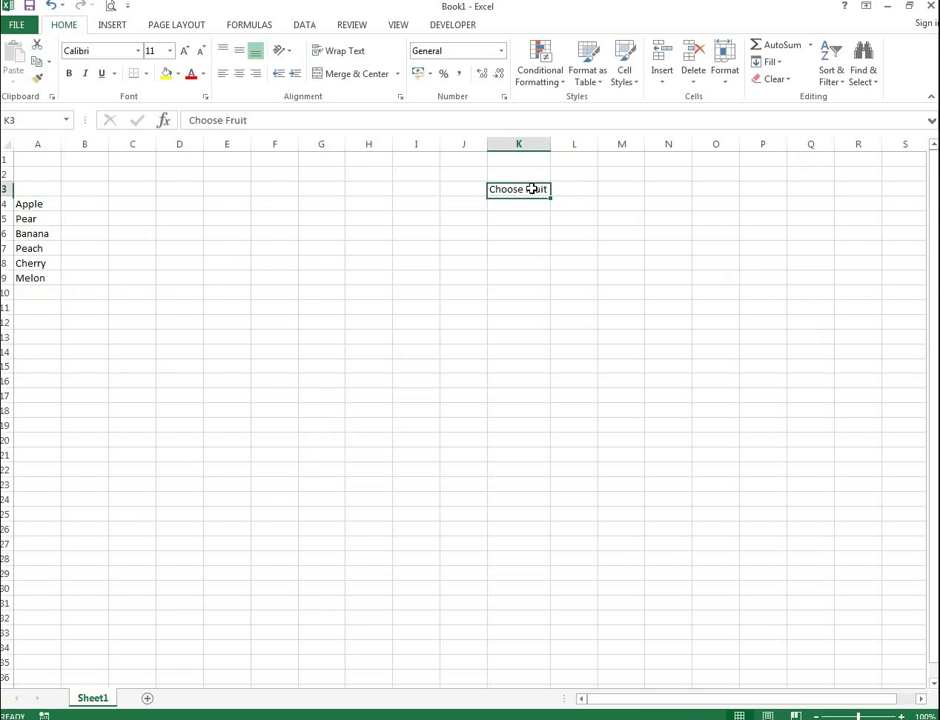
{"action": "left_click", "coordinate": [70, 74]}
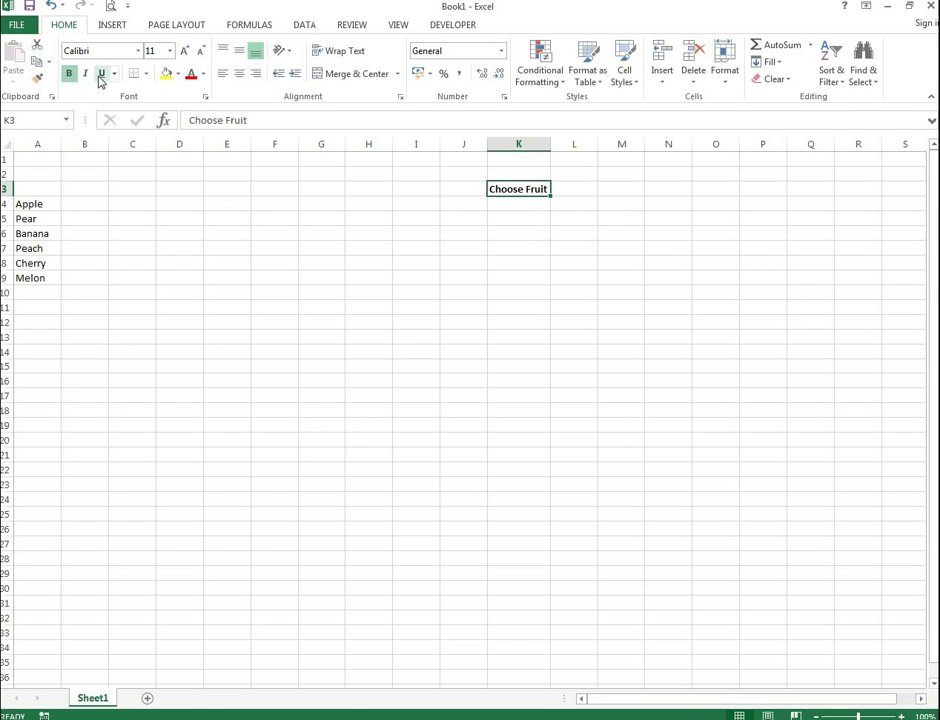
{"action": "left_click", "coordinate": [100, 77]}
- Set the data validation criteria for cell K4 to allow a List with Fruit_lunch_List as its source
{"action": "left_click", "coordinate": [513, 205]}
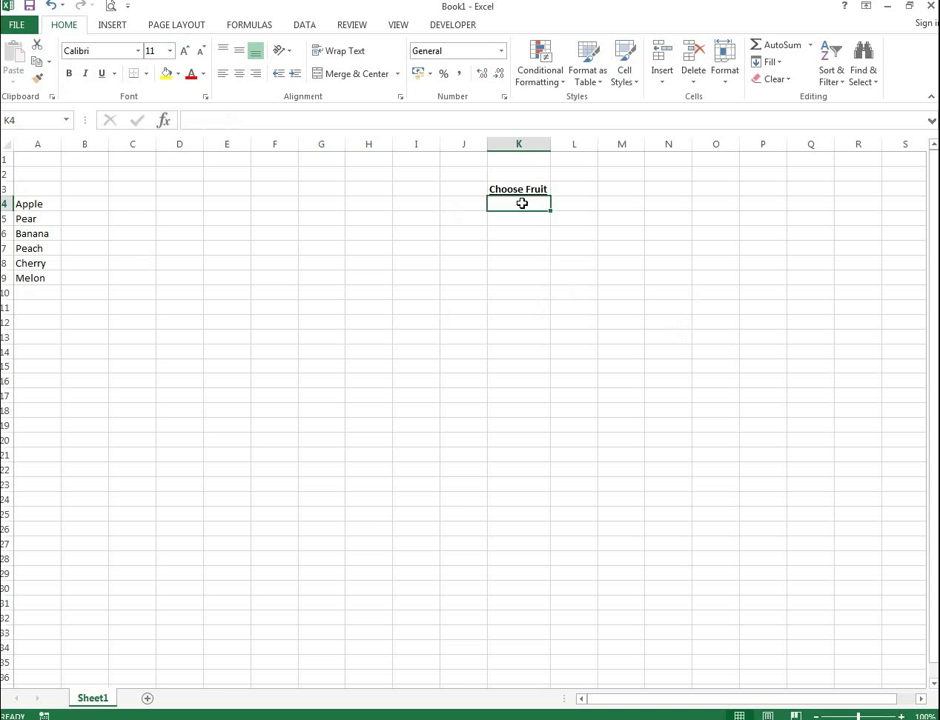
{"action": "left_click", "coordinate": [299, 29]}
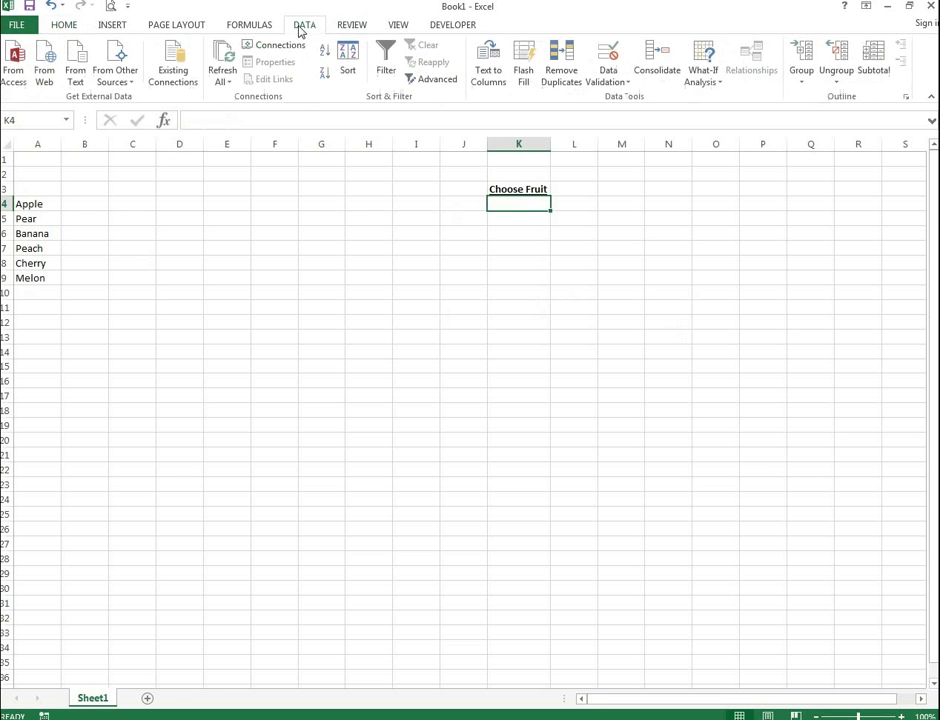
{"action": "left_click", "coordinate": [609, 56]}
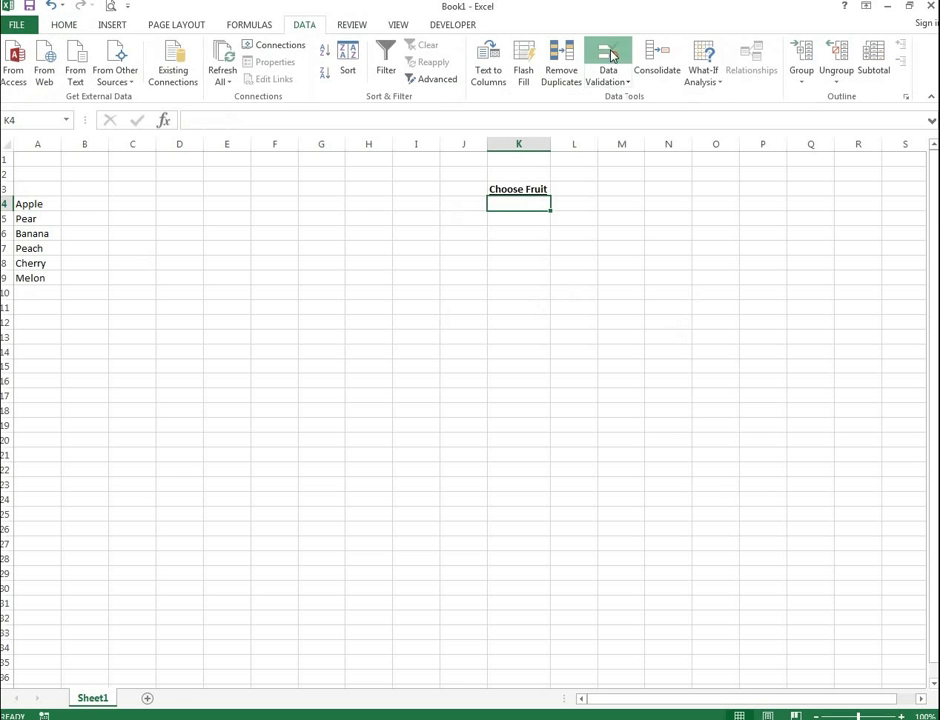
{"action": "left_click_drag", "start_coordinate": [757, 271], "coordinate": [670, 283]}
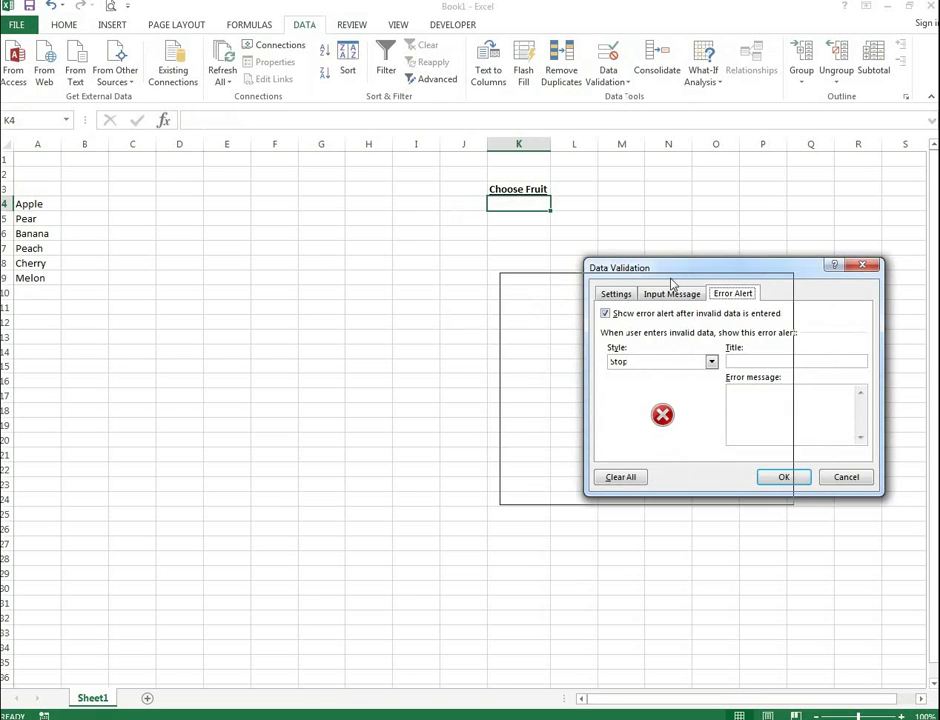
{"action": "left_click", "coordinate": [531, 308]}
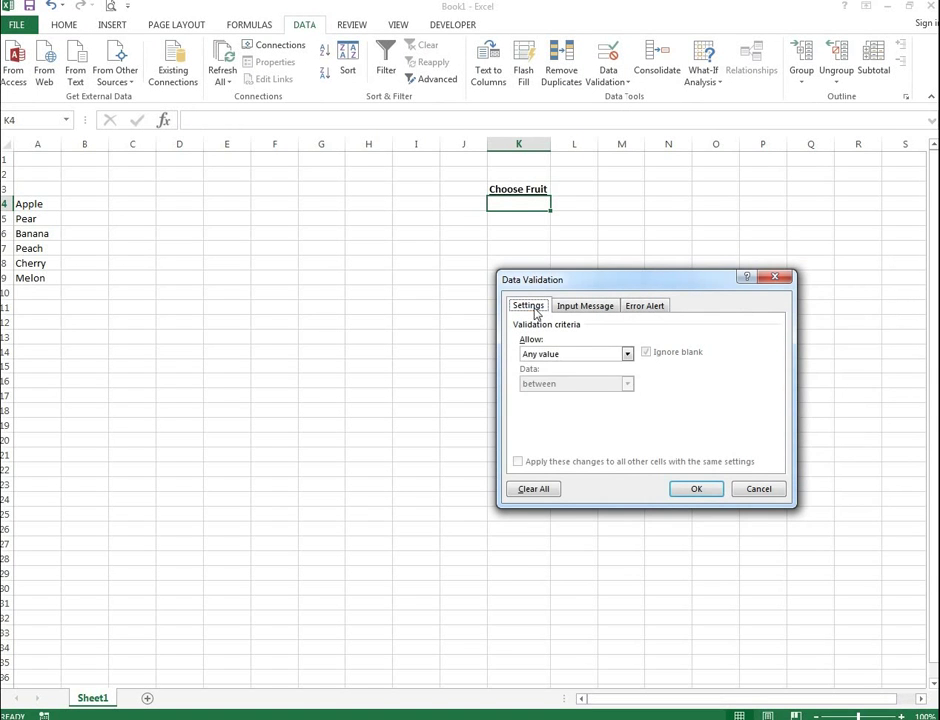
{"action": "left_click", "coordinate": [627, 355]}
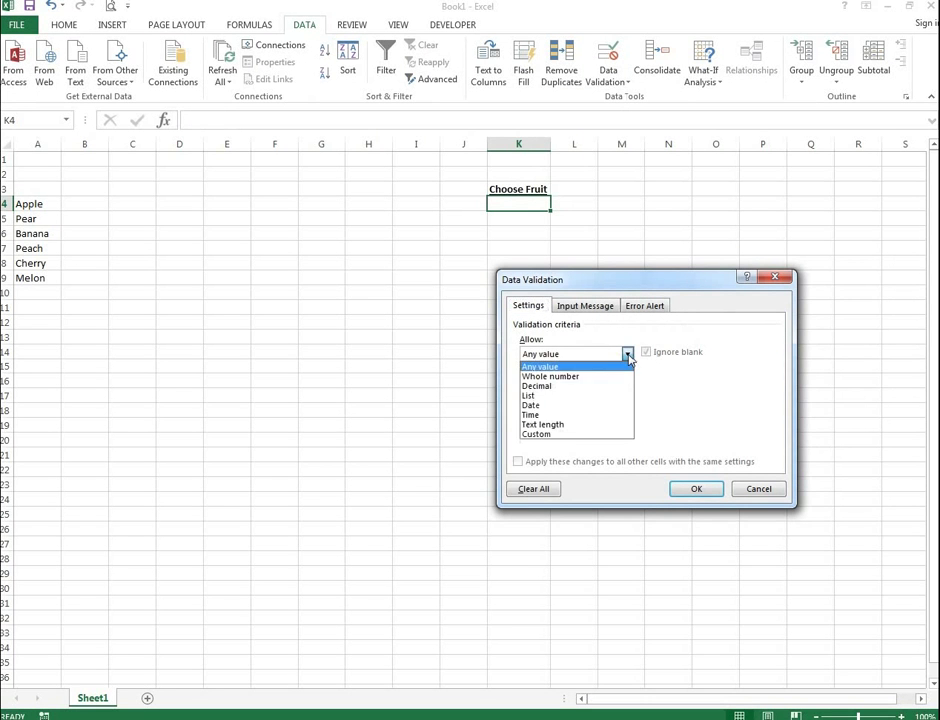
{"action": "left_click", "coordinate": [530, 396]}
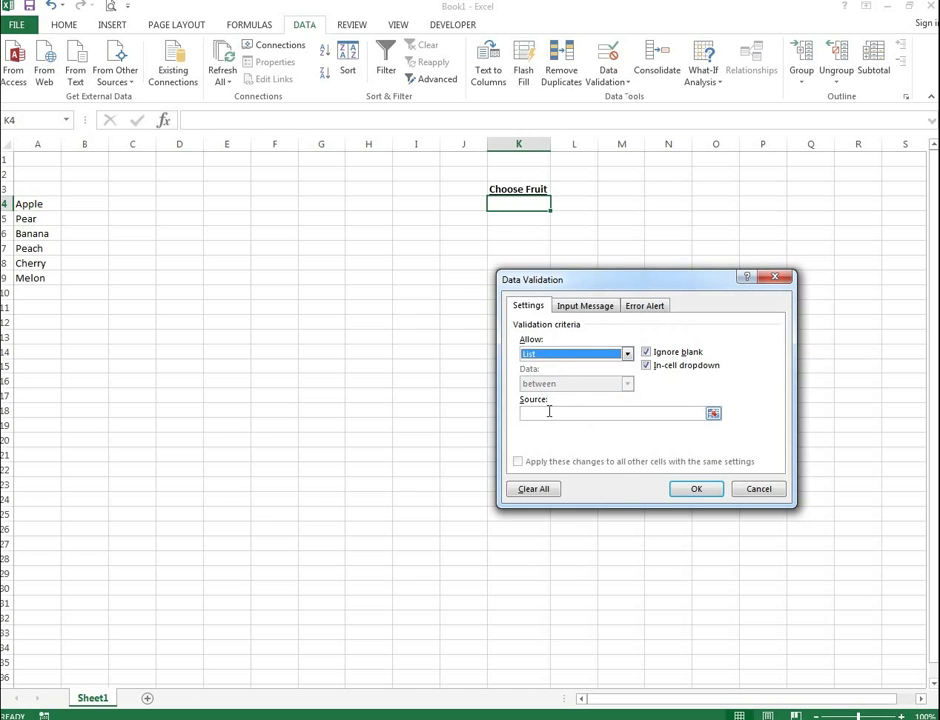
{"action": "left_click", "coordinate": [549, 413]}
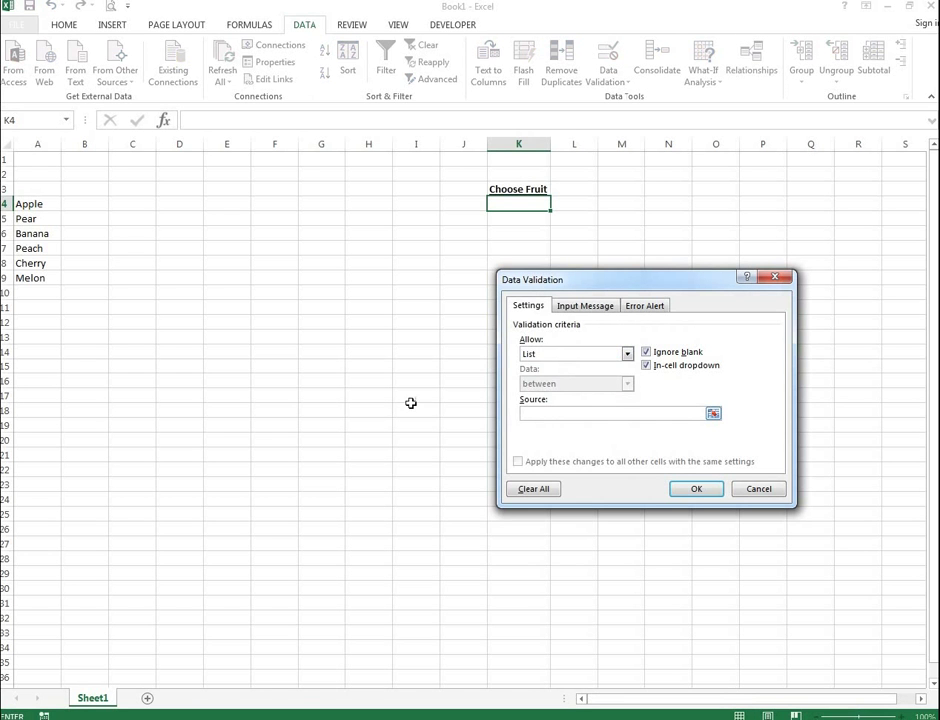
{"action": "left_click_drag", "start_coordinate": [36, 205], "coordinate": [40, 278]}
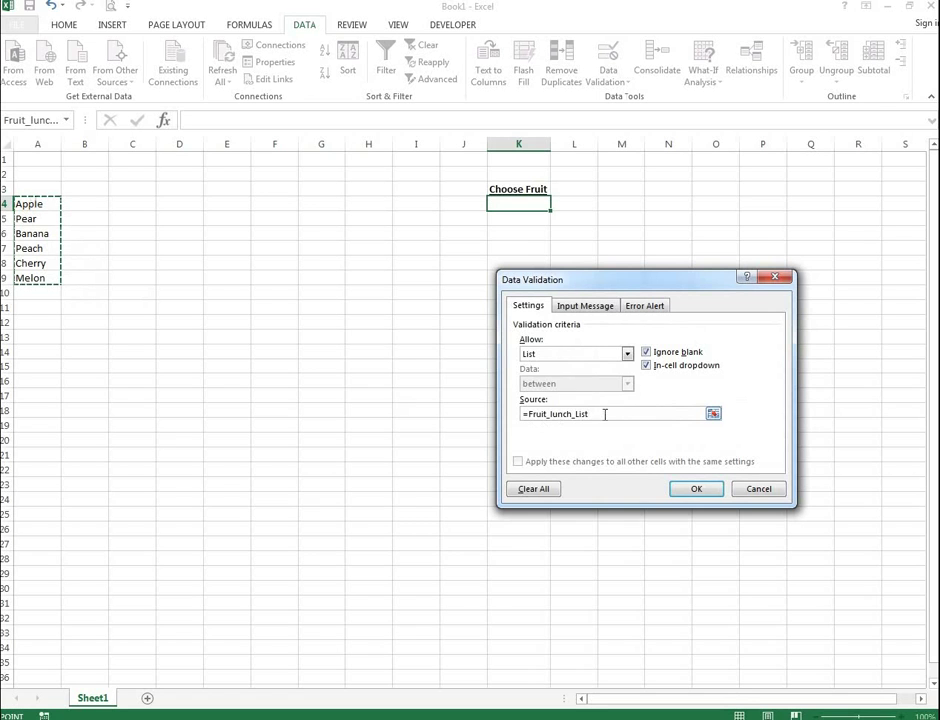
- Give the validation an input message titled "Please select from list" with the text "Please choose a fruit from the established list"
{"action": "left_click", "coordinate": [590, 308]}
{"action": "left_click_drag", "start_coordinate": [617, 283], "coordinate": [619, 330]}
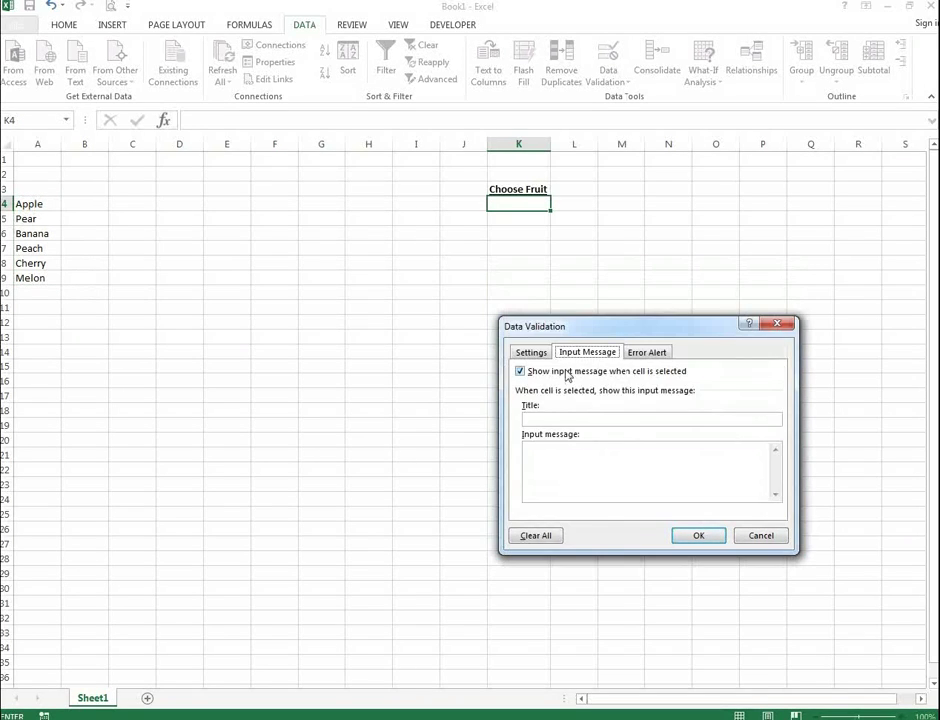
{"action": "left_click", "coordinate": [627, 420]}
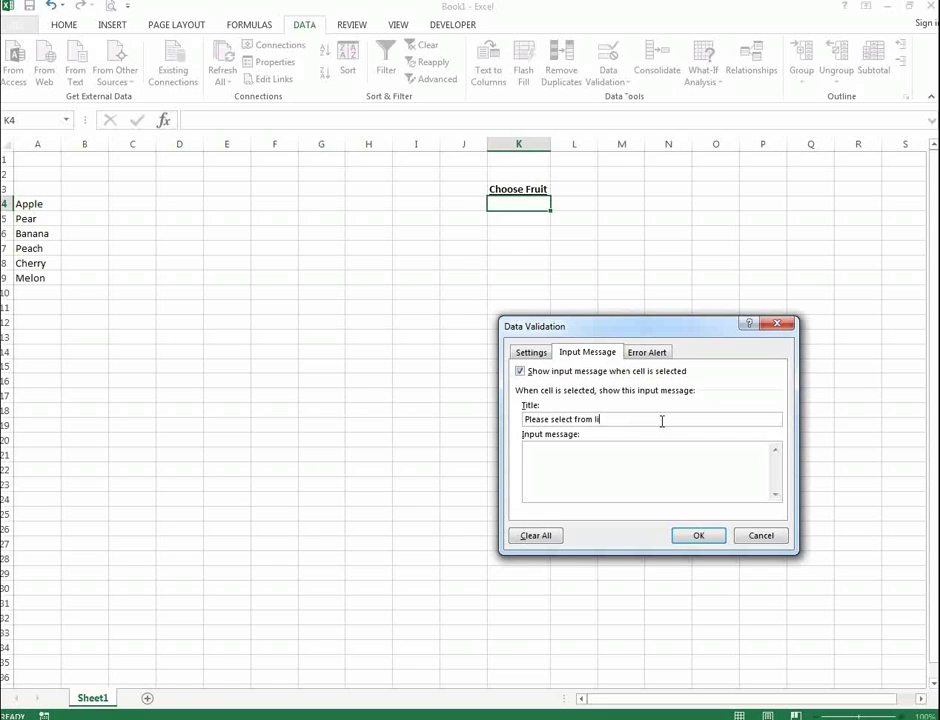
{"action": "left_click", "coordinate": [536, 451]}
{"action": "type", "text": "Please choose a fruit from the established list"}
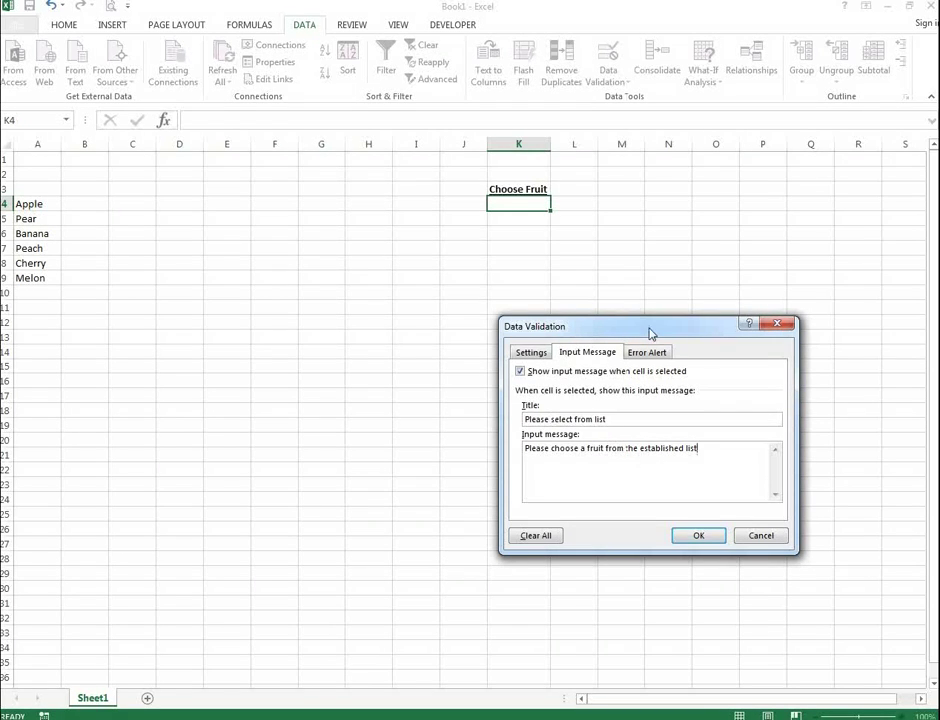
{"action": "left_click_drag", "start_coordinate": [648, 334], "coordinate": [578, 317]}
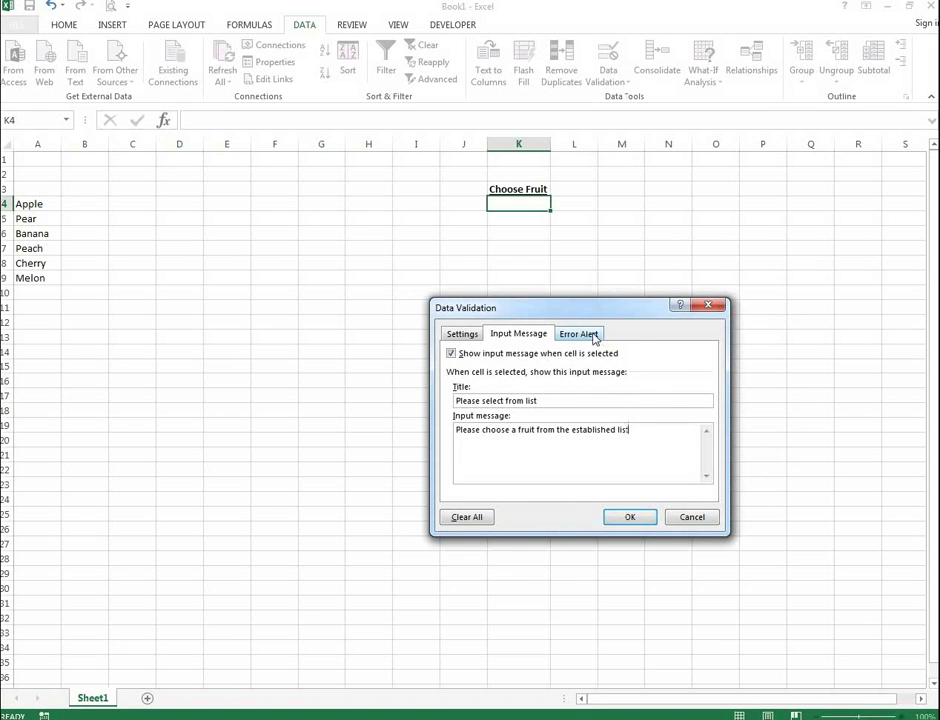
- Set the style of the validation's error alert to Warning
{"action": "left_click", "coordinate": [591, 336]}
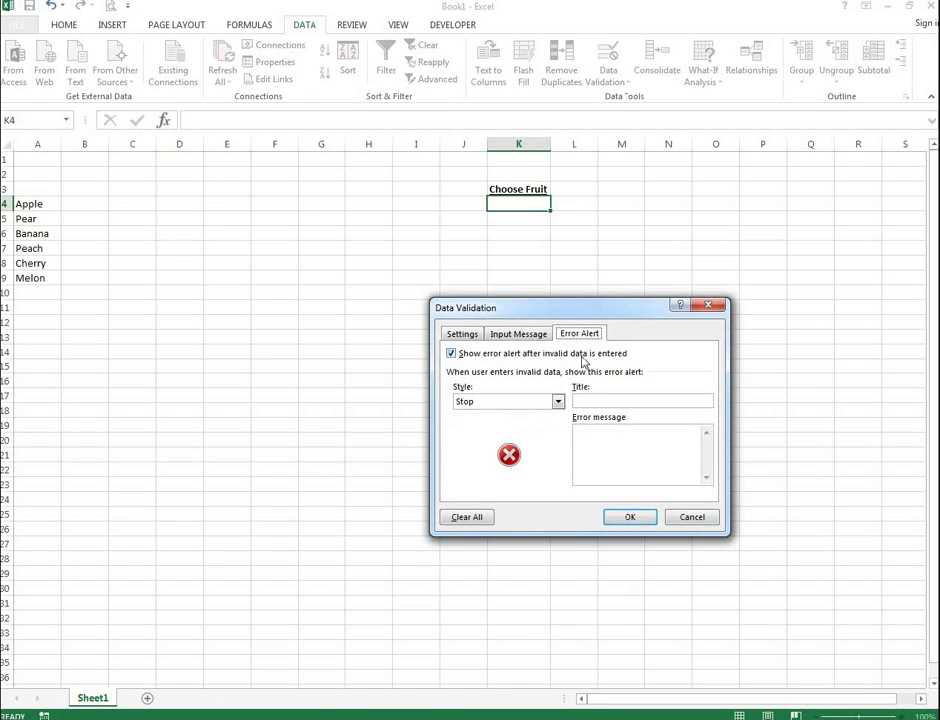
{"action": "left_click", "coordinate": [558, 401]}
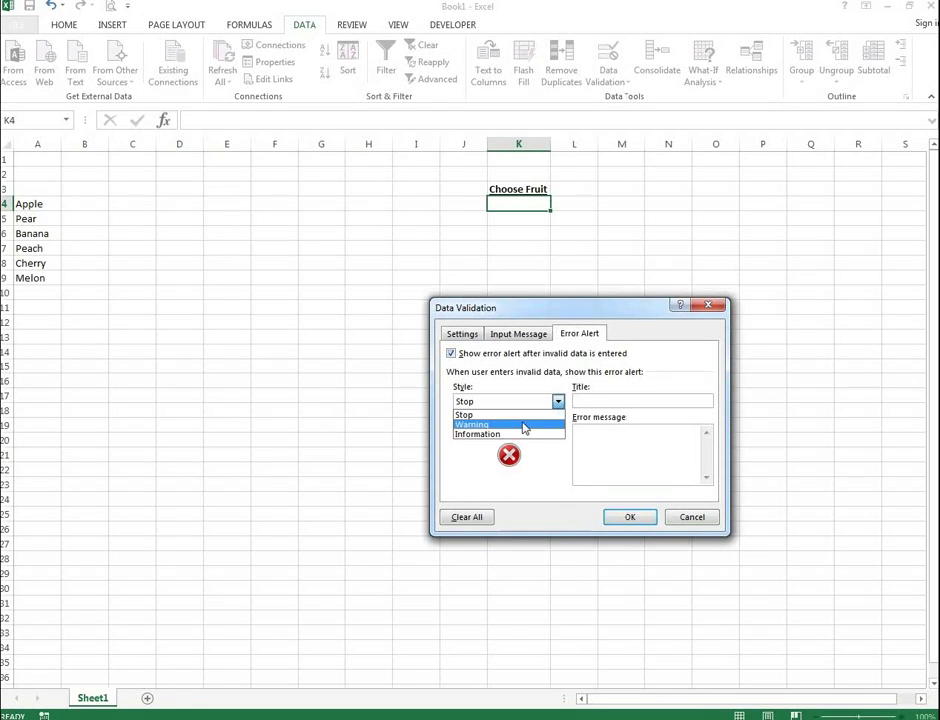
{"action": "left_click", "coordinate": [524, 434]}
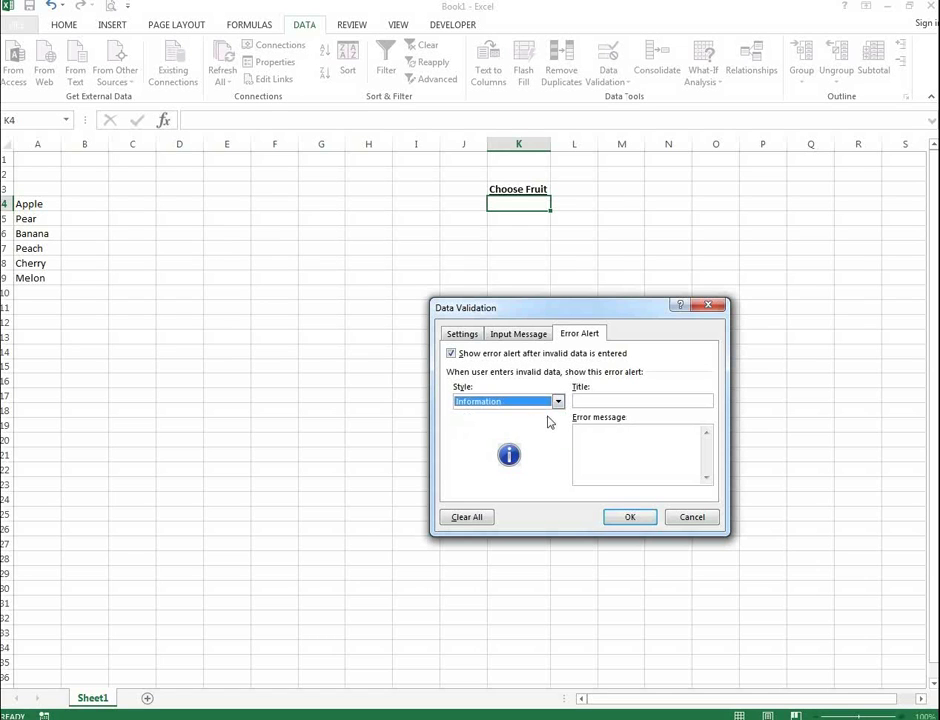
{"action": "left_click", "coordinate": [558, 402]}
{"action": "left_click", "coordinate": [516, 426]}
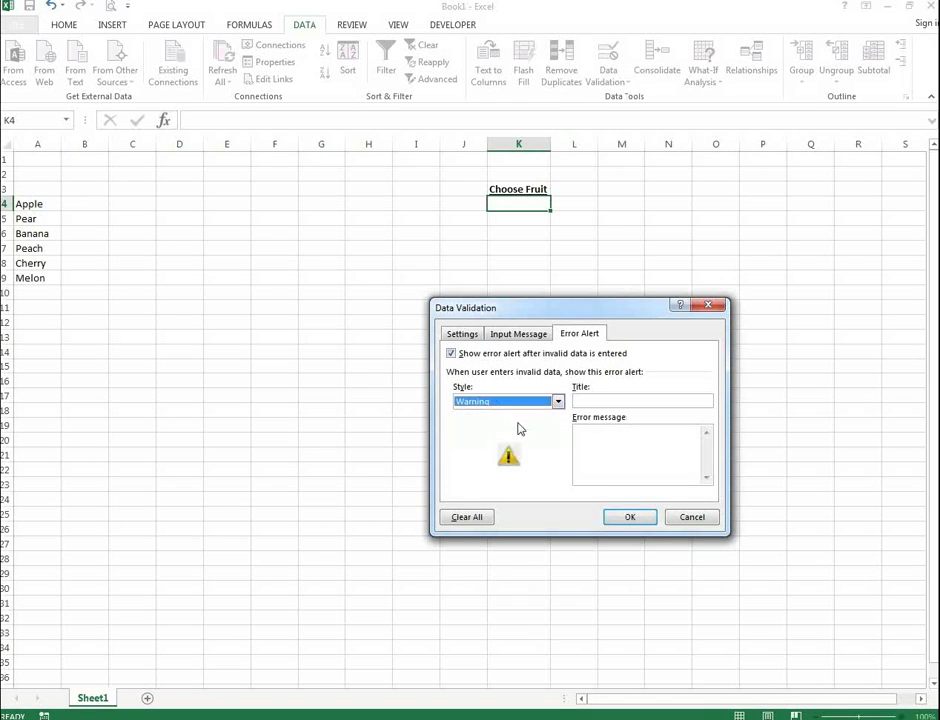
- Title the error alert "Incorrect data" and give it the error message "Please only select from established list"
{"action": "left_click", "coordinate": [607, 400]}
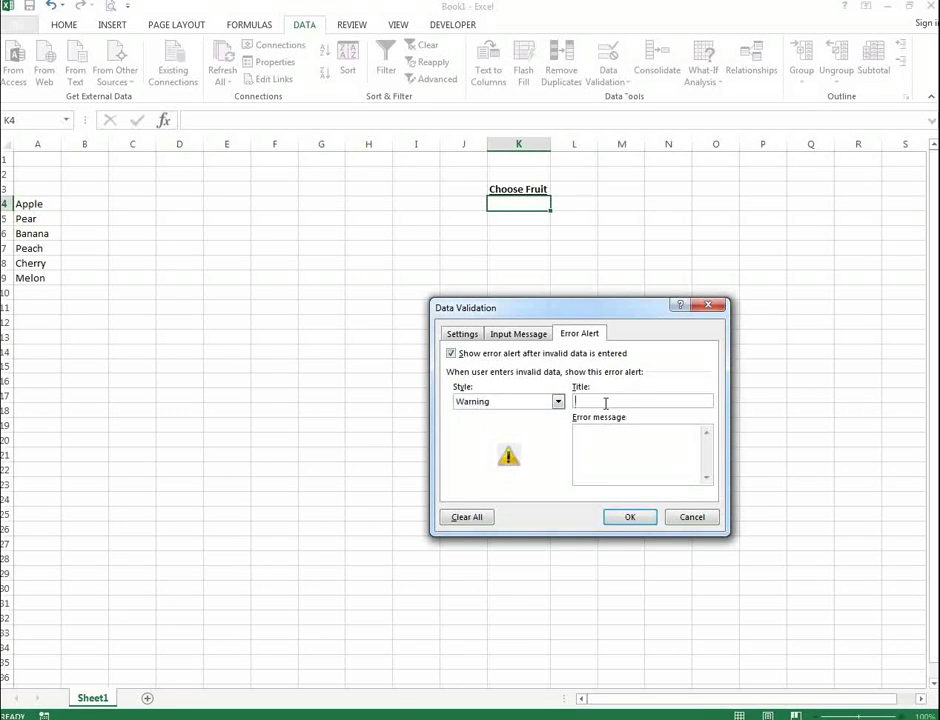
{"action": "type", "text": "Incorrect dta"}
{"action": "key", "text": "BackSpace"}
{"action": "key", "text": "BackSpace"}
{"action": "left_click", "coordinate": [610, 433]}
{"action": "type", "text": "Please only se"}
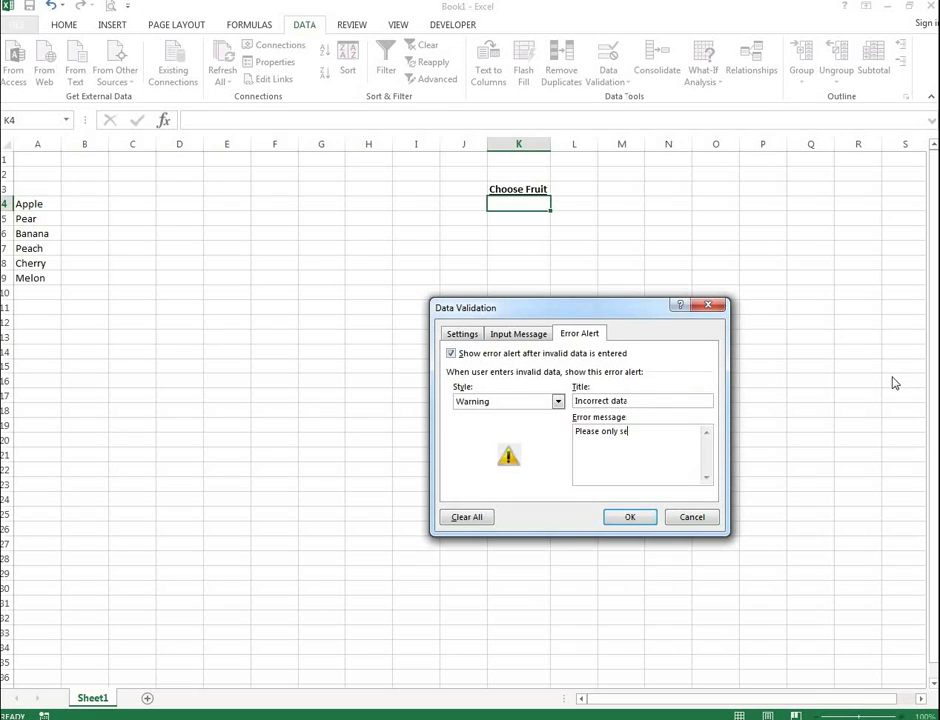
{"action": "type", "text": "le"}
{"action": "type", "text": "ct from establisghed"}
{"action": "key", "text": "BackSpace"}
{"action": "key", "text": "BackSpace"}
{"action": "key", "text": "BackSpace"}
{"action": "type", "text": "hed list"}
- Review the validation criteria, input message and error alert, and apply the data validation to cell K4
{"action": "left_click", "coordinate": [463, 334]}
{"action": "left_click_drag", "start_coordinate": [558, 313], "coordinate": [562, 298]}
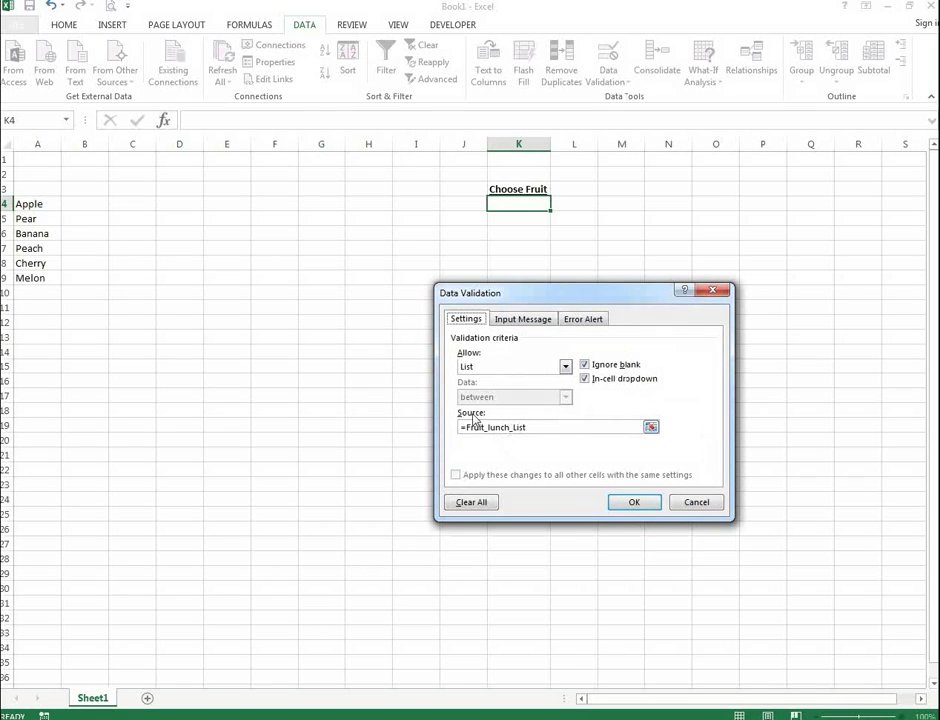
{"action": "left_click", "coordinate": [516, 327]}
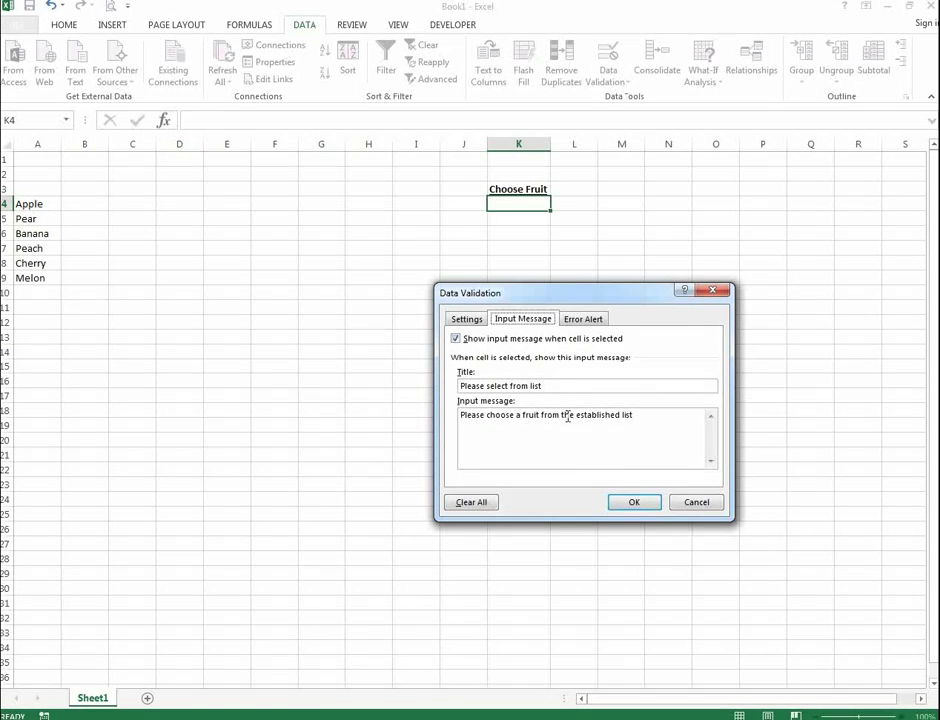
{"action": "left_click", "coordinate": [594, 322]}
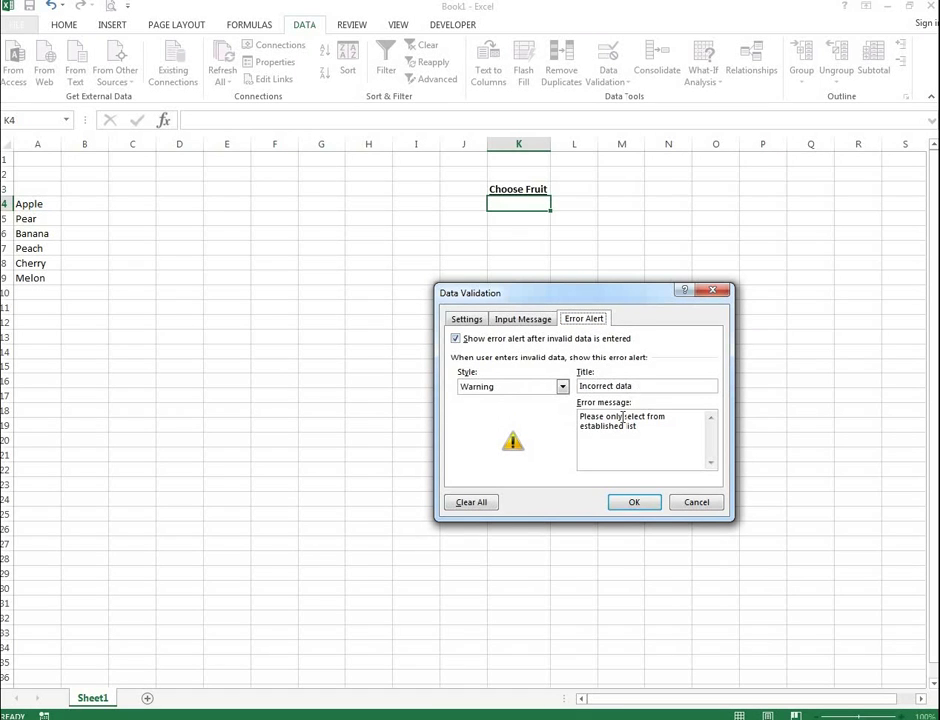
{"action": "left_click", "coordinate": [634, 503]}
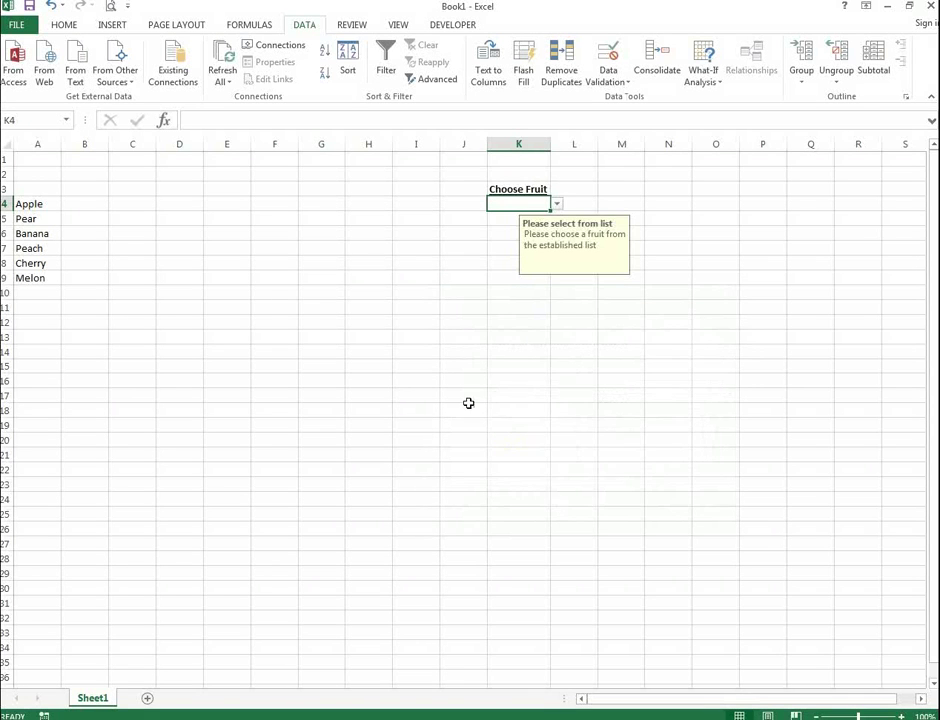
- Test the drop-down in cell K4 by choosing Peach from the list and clearing the cell again
{"action": "left_click", "coordinate": [466, 408]}
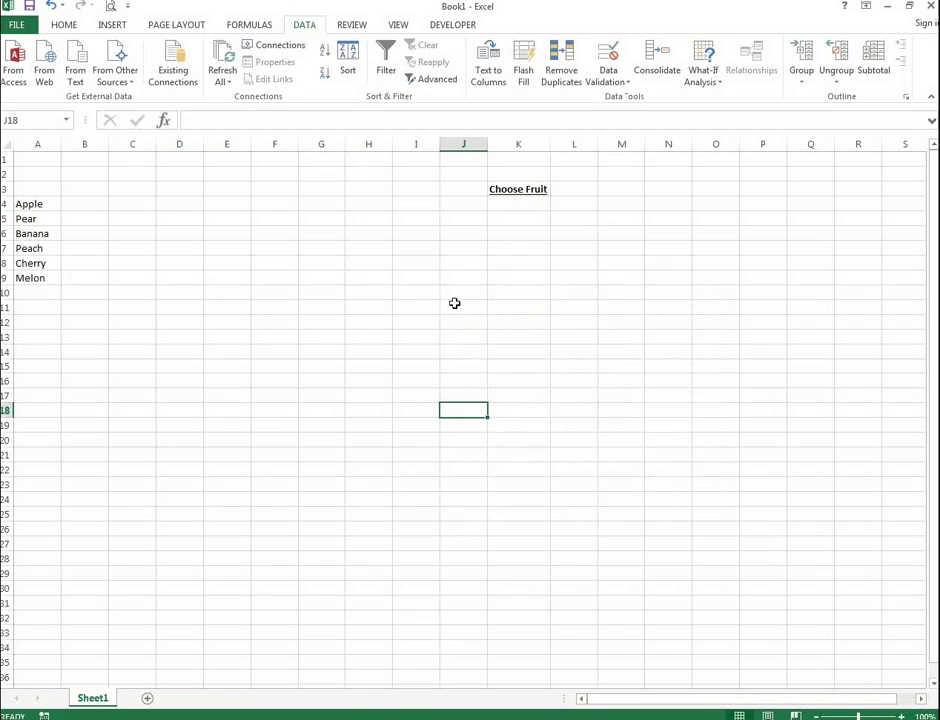
{"action": "left_click", "coordinate": [520, 206]}
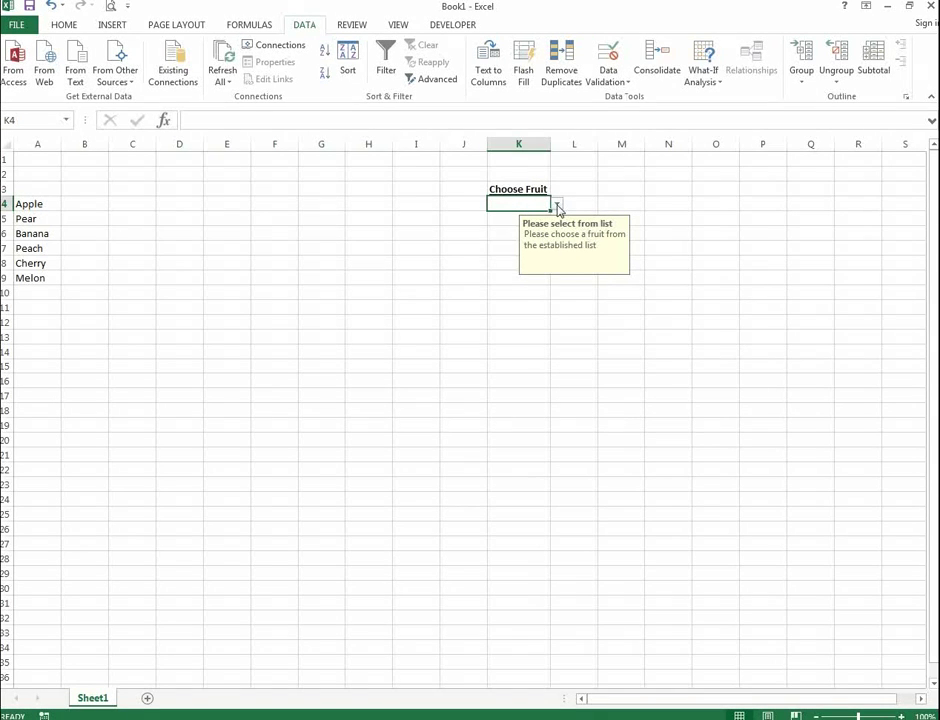
{"action": "left_click", "coordinate": [557, 205]}
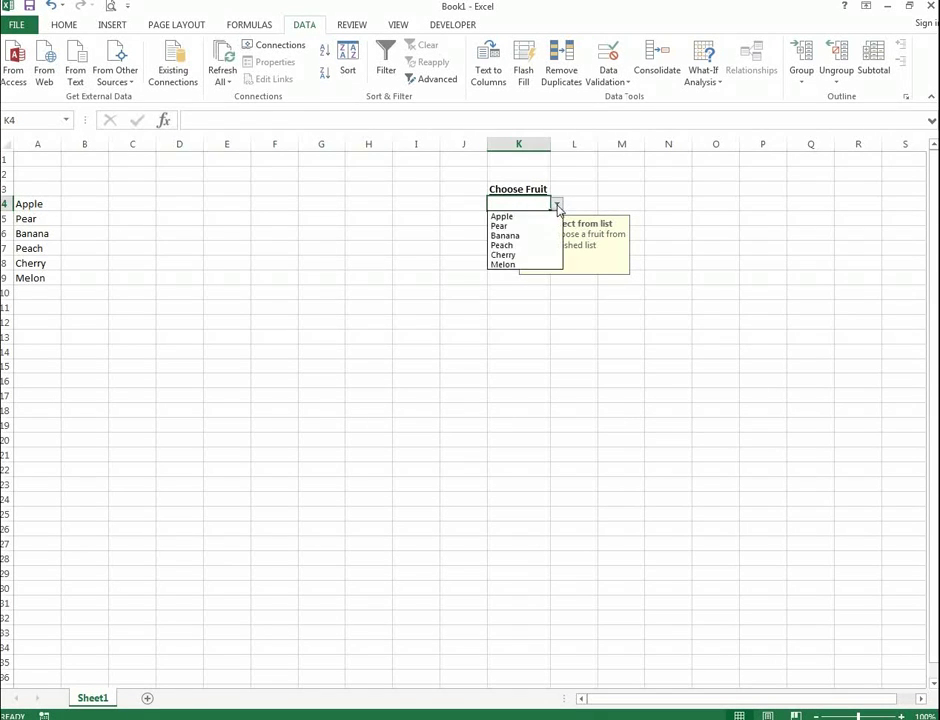
{"action": "left_click", "coordinate": [515, 245]}
{"action": "left_click", "coordinate": [505, 220]}
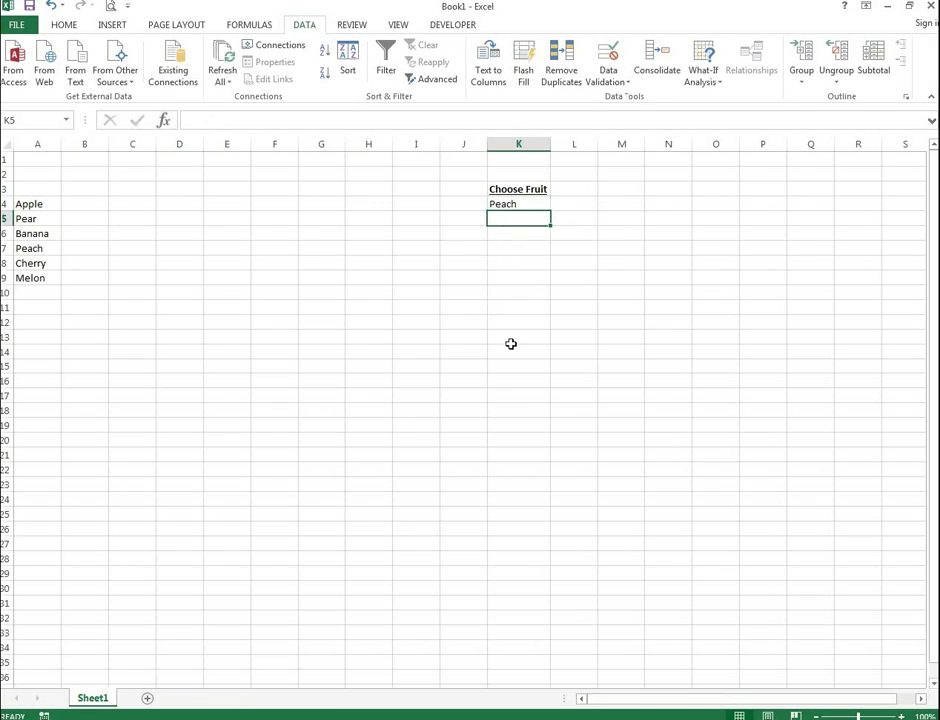
{"action": "left_click", "coordinate": [509, 202]}
{"action": "key", "text": "Delete"}
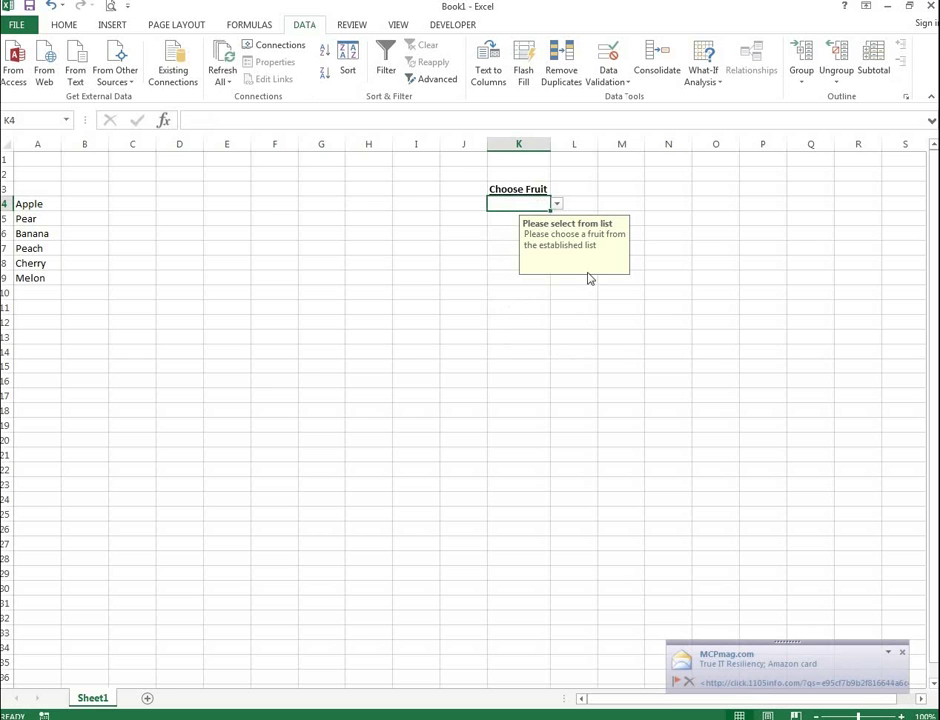
- Copy K4's validation down column K with AutoFill and check the drop-down and input message in several of the filled cells
{"action": "left_click_drag", "start_coordinate": [548, 212], "coordinate": [538, 496]}
{"action": "left_click", "coordinate": [676, 409]}
{"action": "left_click", "coordinate": [529, 245]}
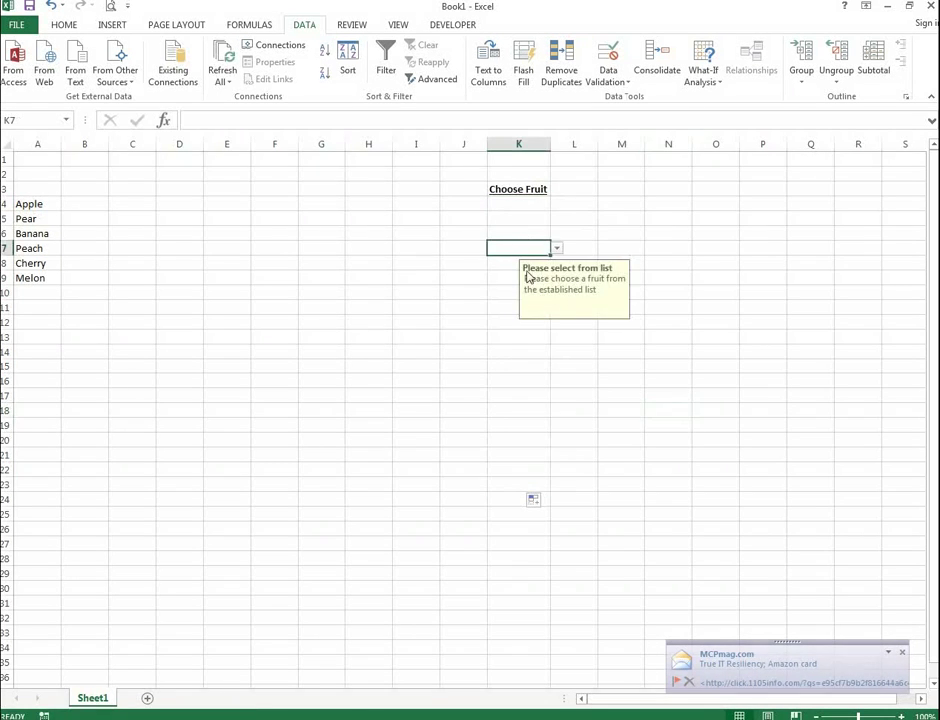
{"action": "left_click", "coordinate": [503, 304]}
{"action": "left_click", "coordinate": [501, 273]}
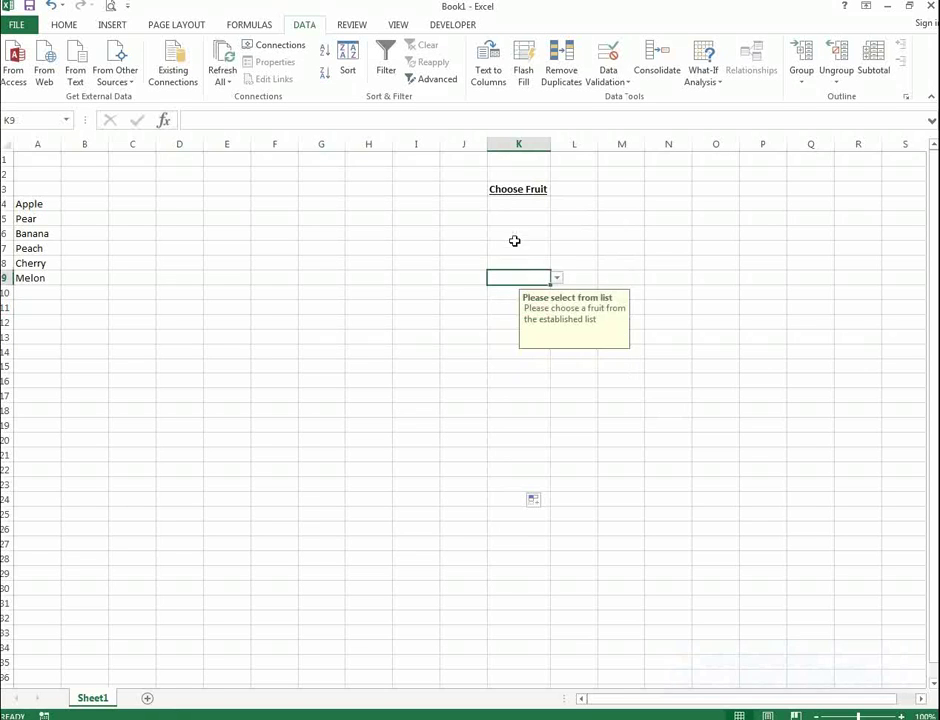
{"action": "left_click", "coordinate": [520, 243]}
{"action": "left_click", "coordinate": [525, 229]}
{"action": "left_click", "coordinate": [525, 217]}
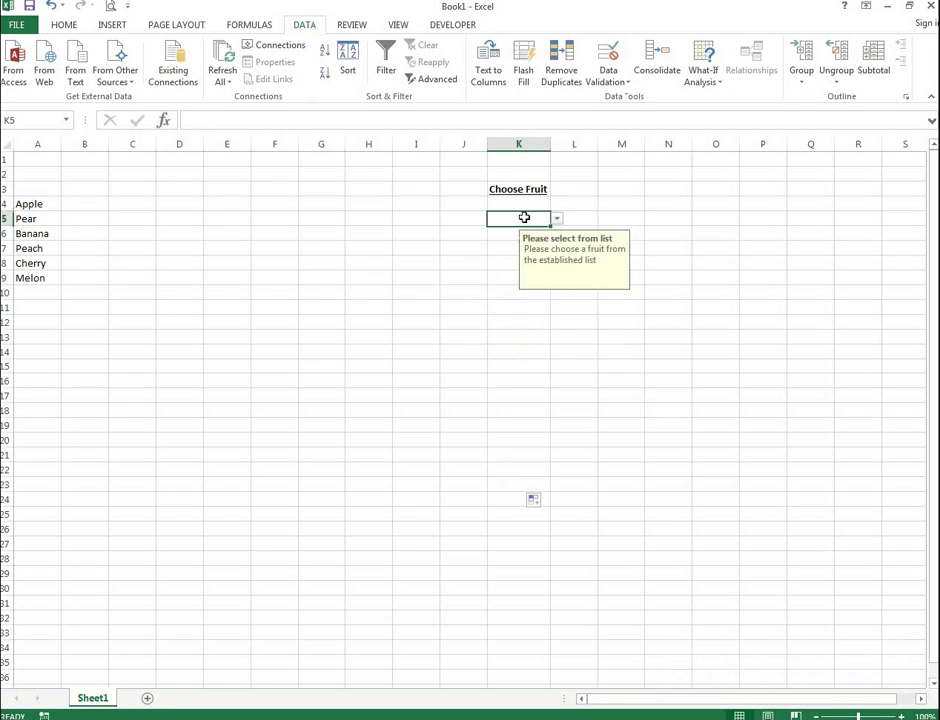
{"action": "left_click", "coordinate": [510, 278]}
{"action": "left_click", "coordinate": [507, 304]}
{"action": "left_click", "coordinate": [514, 260]}
{"action": "left_click", "coordinate": [516, 243]}
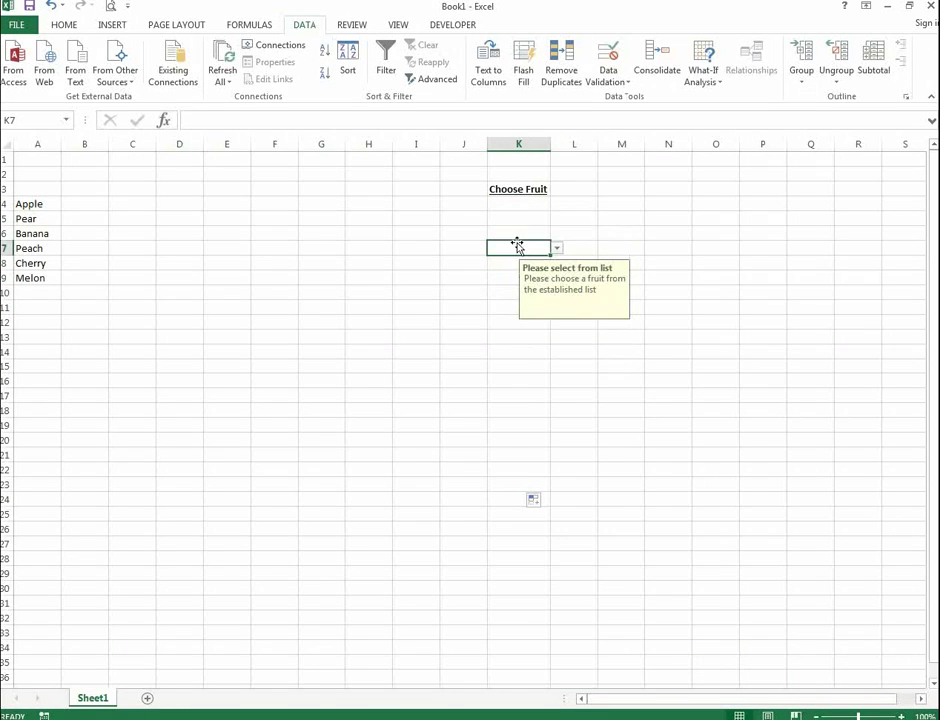
- Test the error alert by entering Orange in cell K4, declining the first warning and accepting the second
{"action": "left_click", "coordinate": [527, 204]}
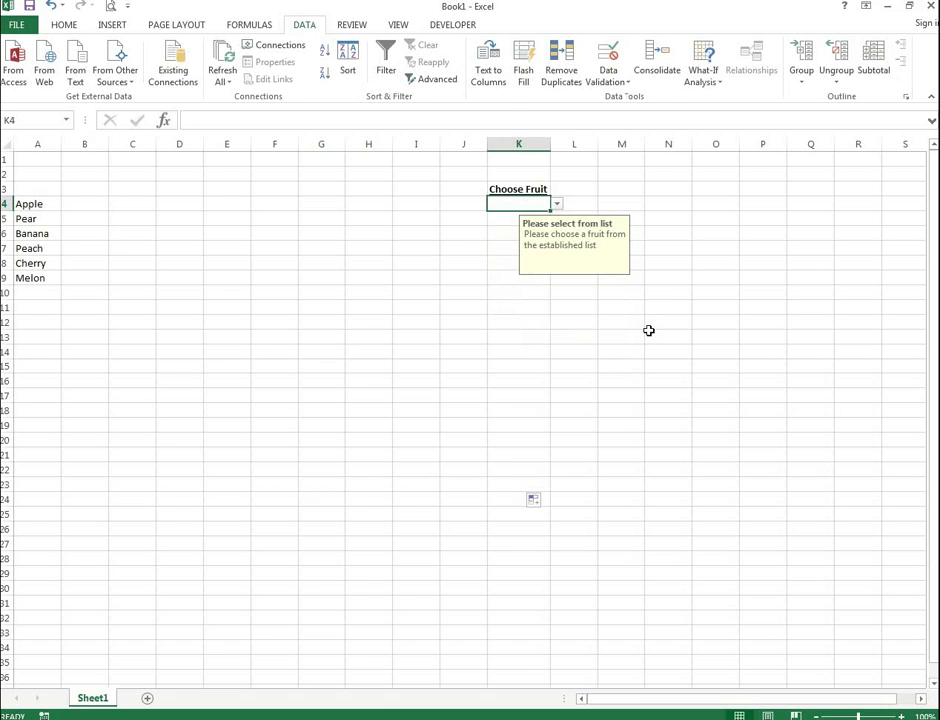
{"action": "type", "text": "Orange"}
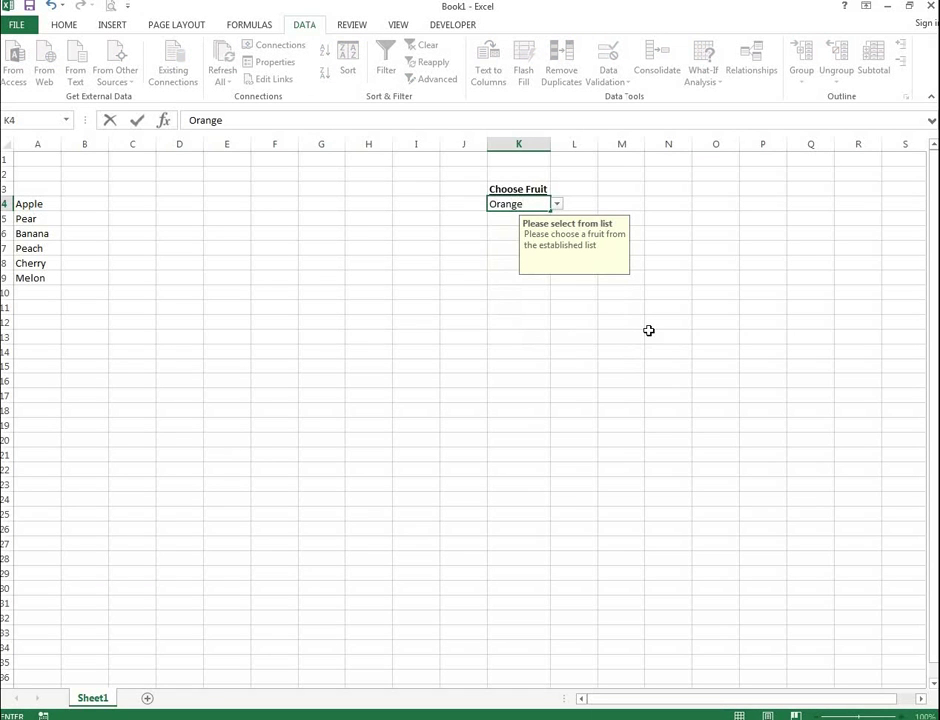
{"action": "key", "text": "Return"}
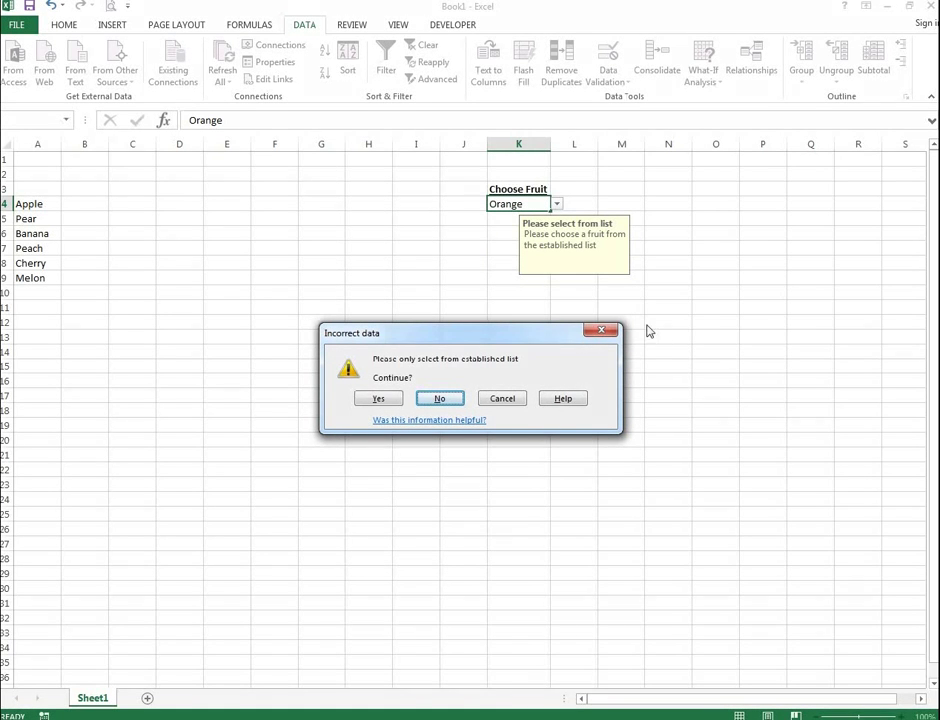
{"action": "left_click", "coordinate": [440, 398]}
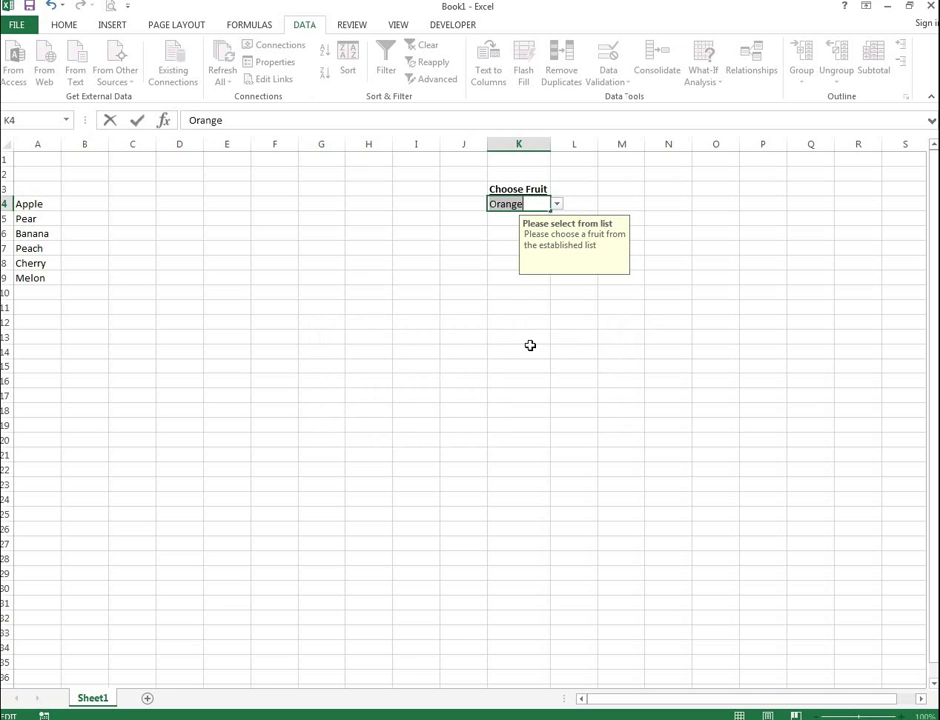
{"action": "left_click", "coordinate": [558, 205]}
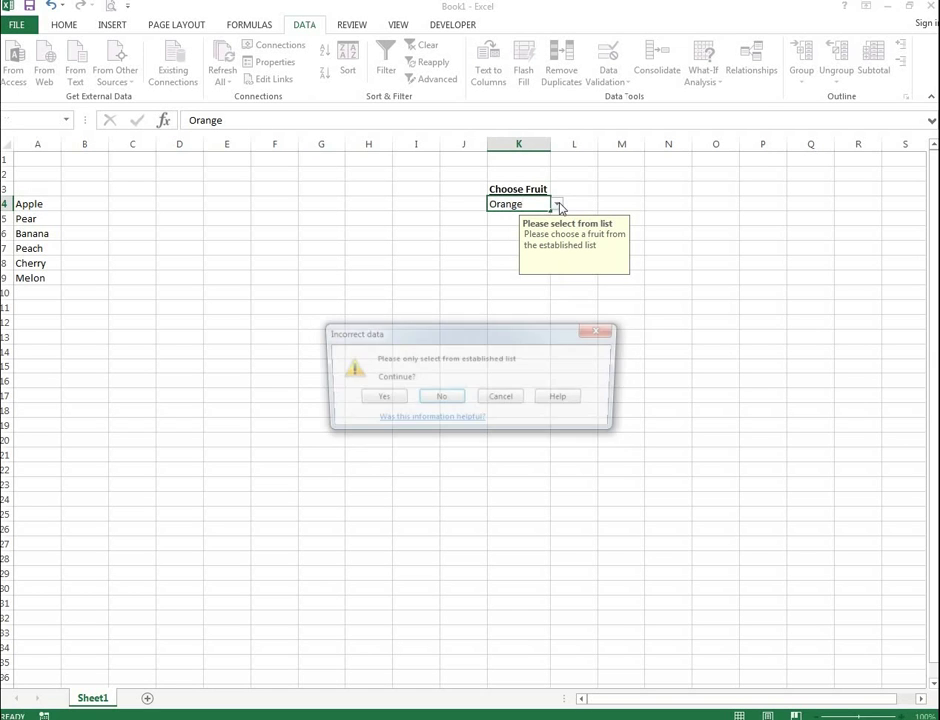
{"action": "left_click", "coordinate": [384, 399]}
- Choose Banana for cell K4 and Cherry for cells K5 and K6 from their drop-down lists
{"action": "left_click", "coordinate": [558, 205]}
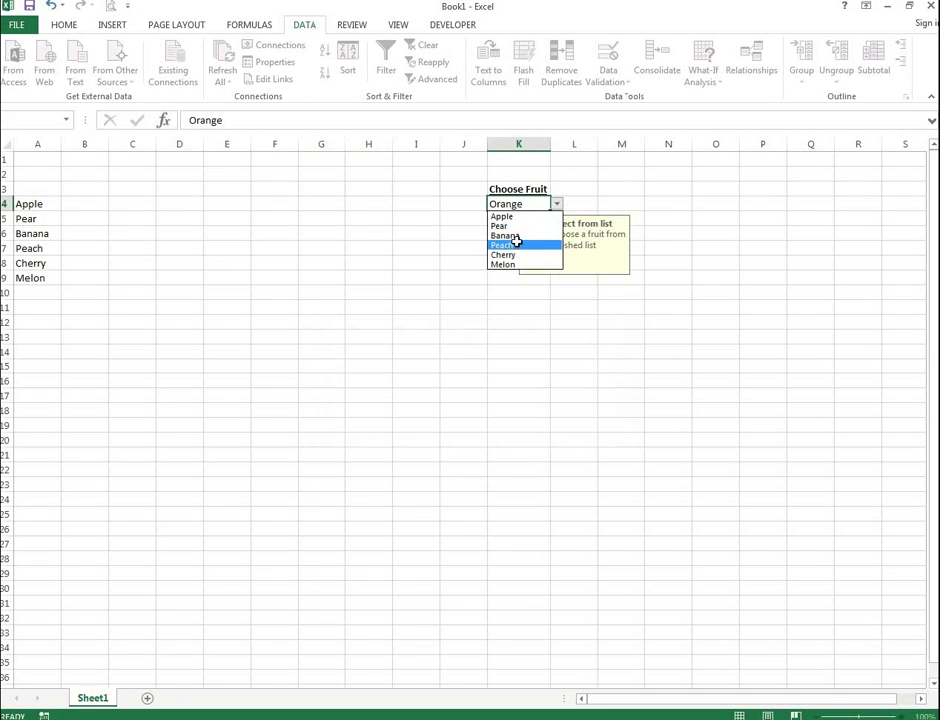
{"action": "left_click", "coordinate": [518, 236]}
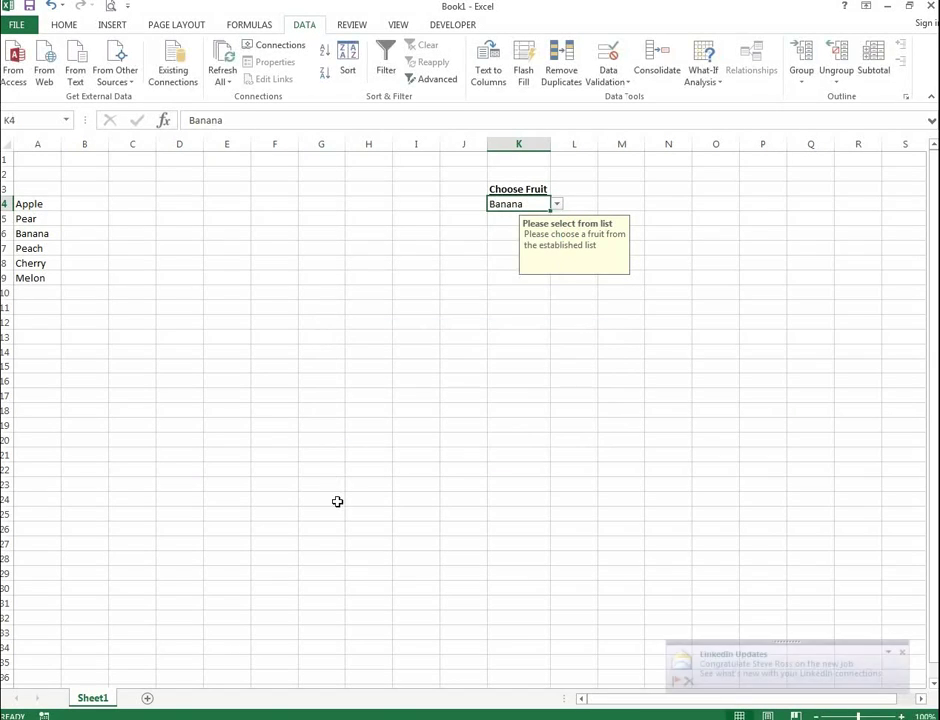
{"action": "left_click", "coordinate": [499, 219]}
{"action": "left_click", "coordinate": [558, 219]}
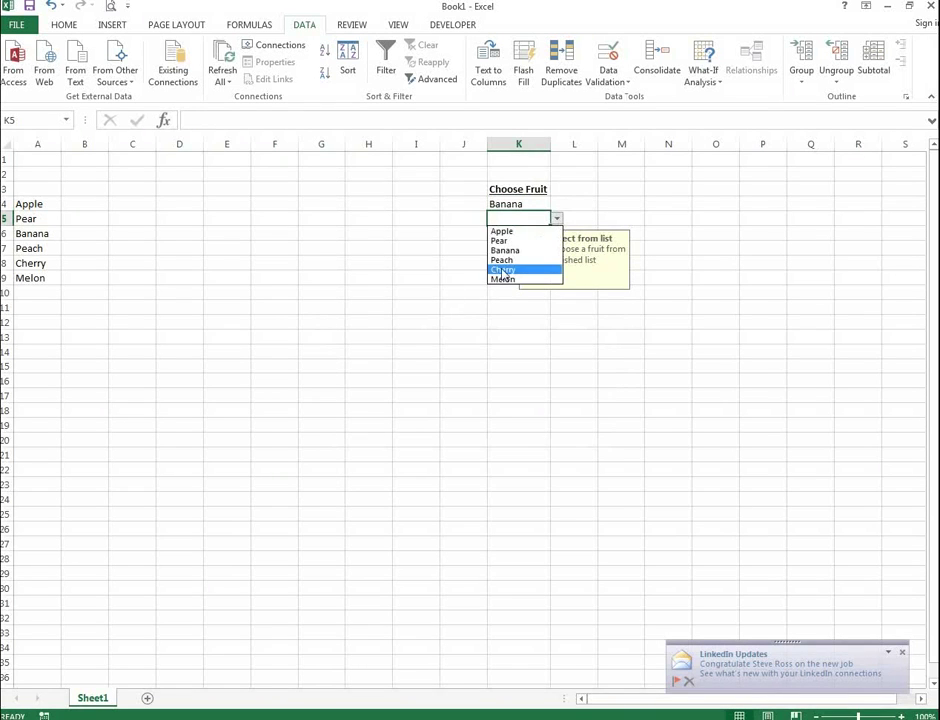
{"action": "left_click", "coordinate": [515, 270]}
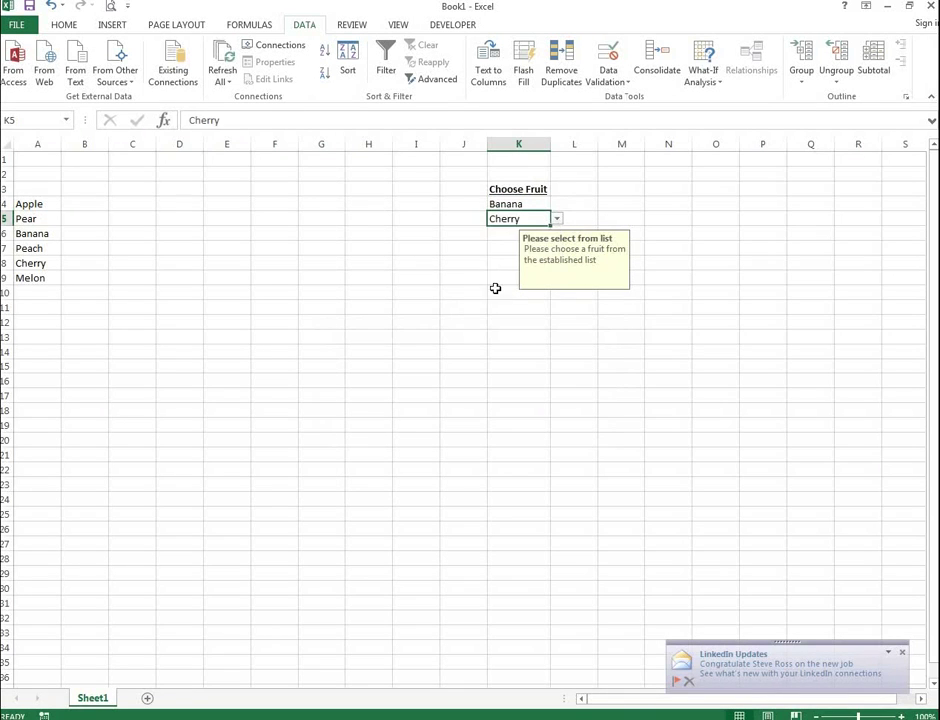
{"action": "left_click", "coordinate": [514, 233]}
{"action": "left_click", "coordinate": [557, 233]}
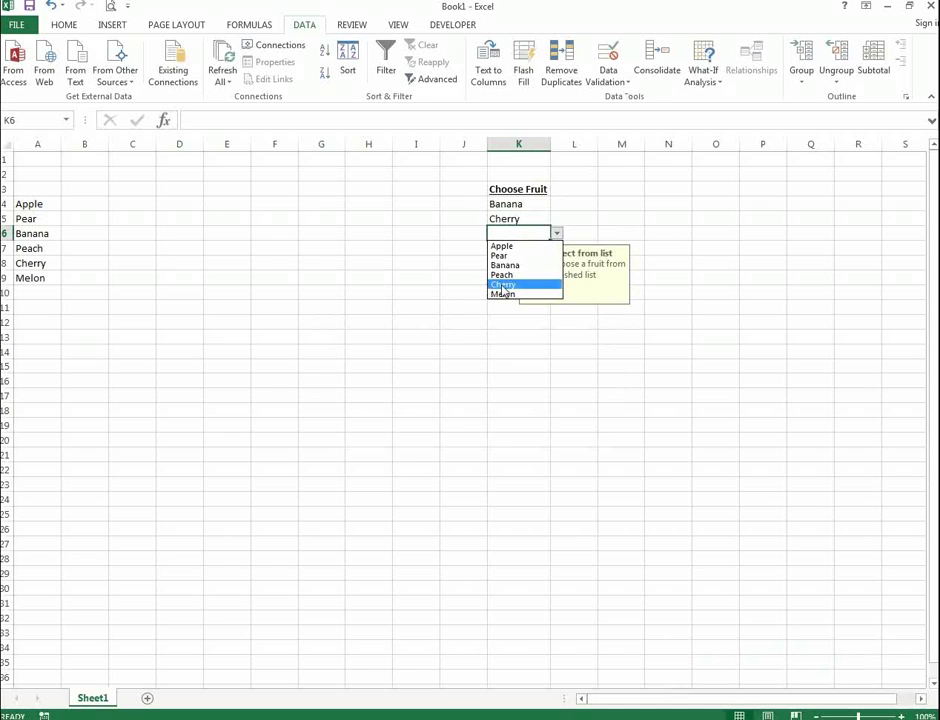
{"action": "left_click", "coordinate": [500, 284]}
{"action": "left_click", "coordinate": [463, 351]}
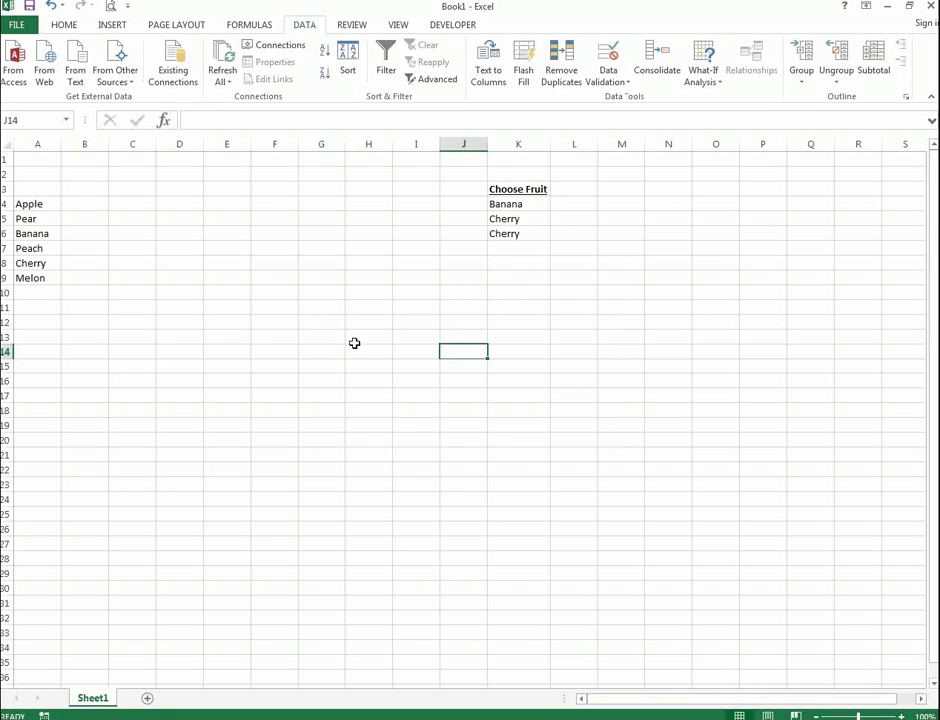
{"action": "left_click", "coordinate": [558, 395]}
{"action": "left_click", "coordinate": [300, 401]}
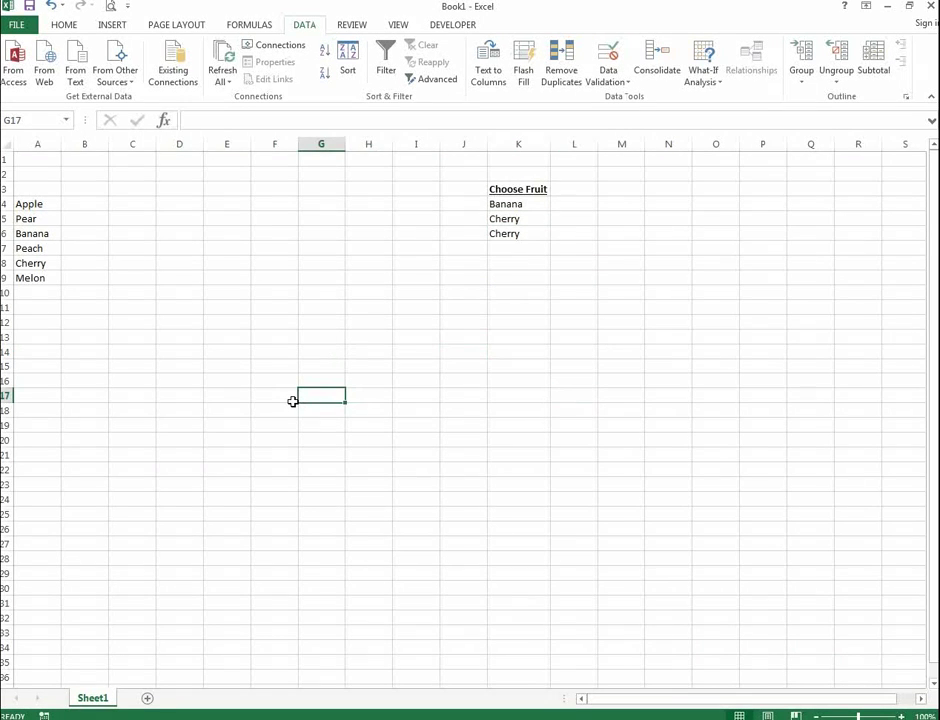